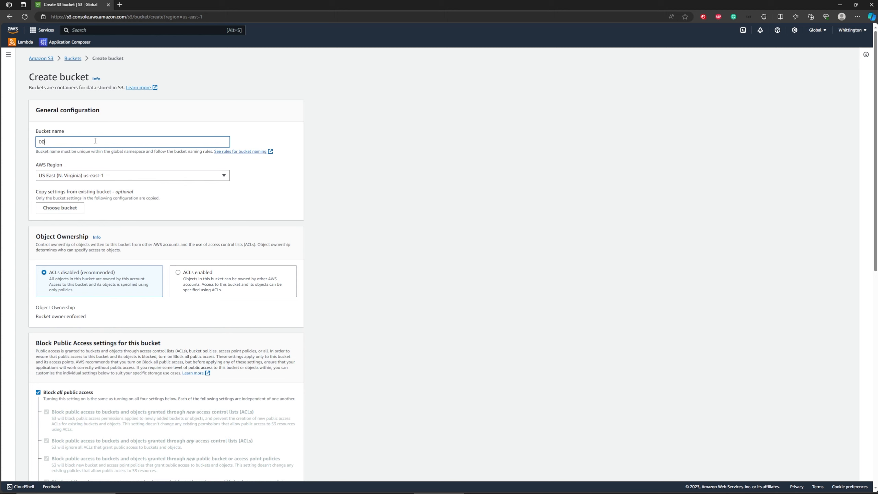
- Create an S3 bucket named 0000.quest with Block all public access turned off and the public-access acknowledgement ticked
text(uest)
click(209, 193)
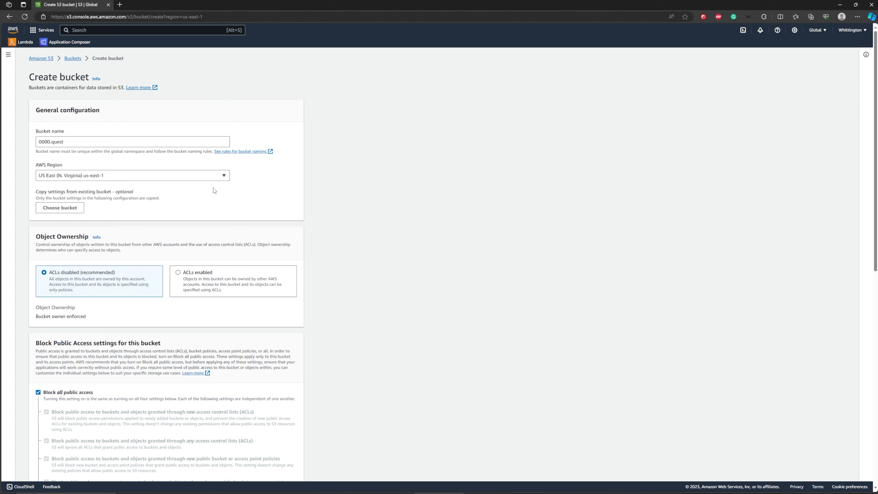
scroll(208, 193, down, 4)
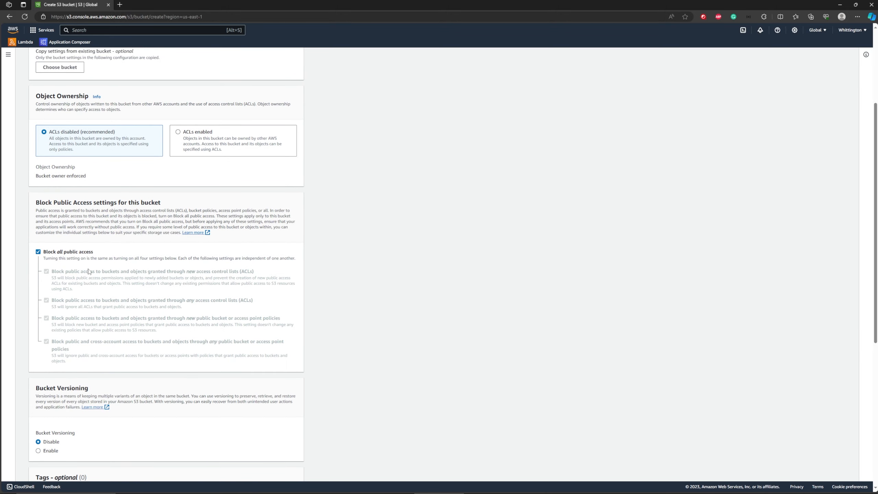
scroll(83, 239, down, 2)
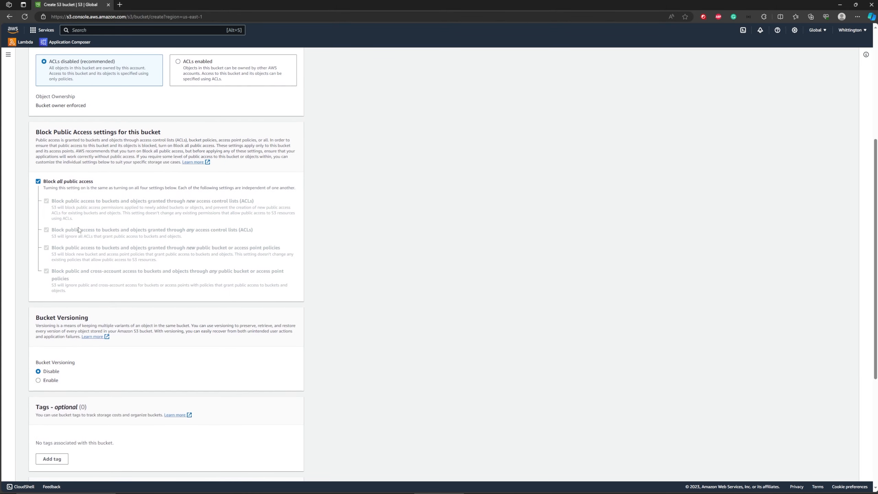
click(50, 185)
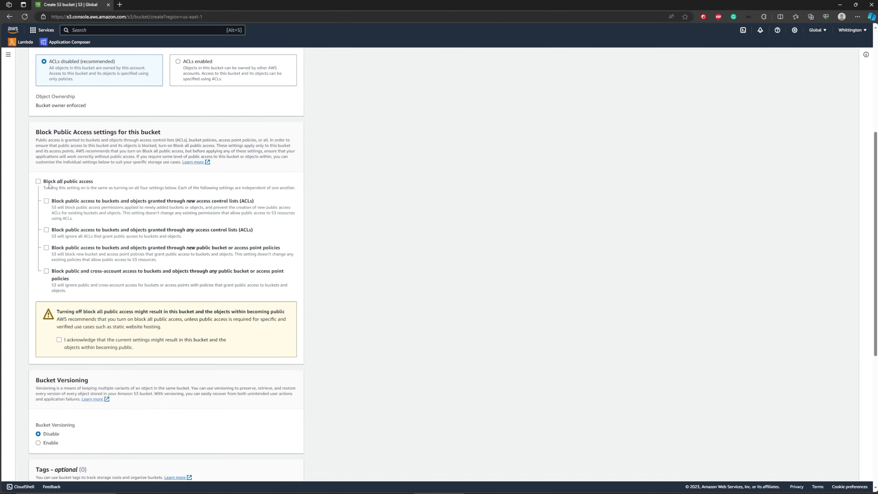
click(59, 340)
scroll(150, 321, down, 8)
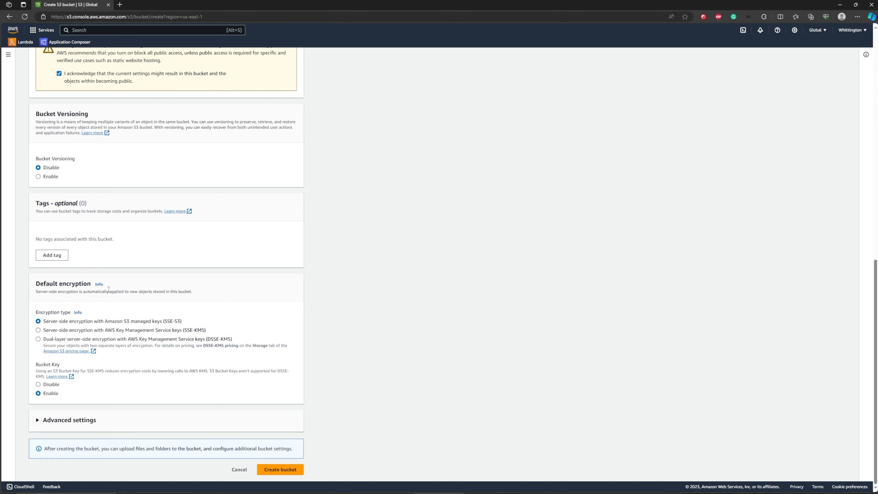
click(285, 467)
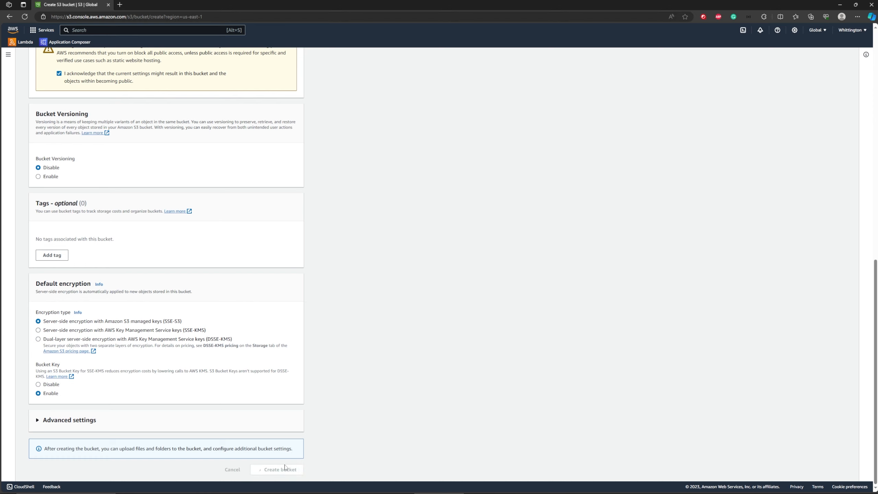
- Add a PublicReadGetObject bucket policy to 0000.quest, version 2012-10-17, allowing principal * the action s3:GetObject on arn:aws:s3:::0000.quest/*
click(66, 196)
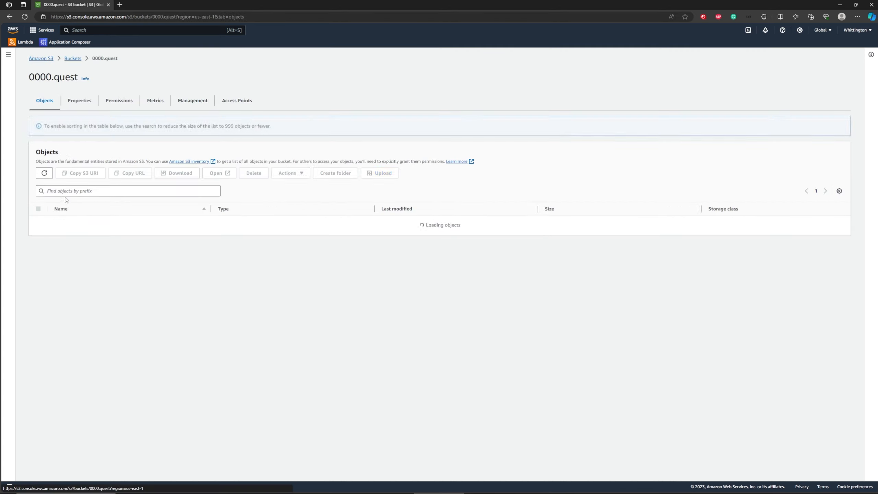
click(120, 101)
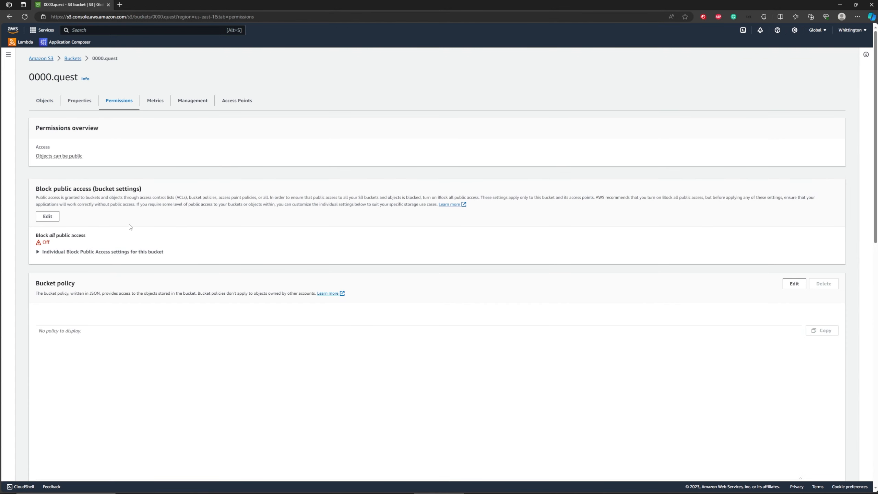
click(37, 254)
scroll(143, 304, down, 6)
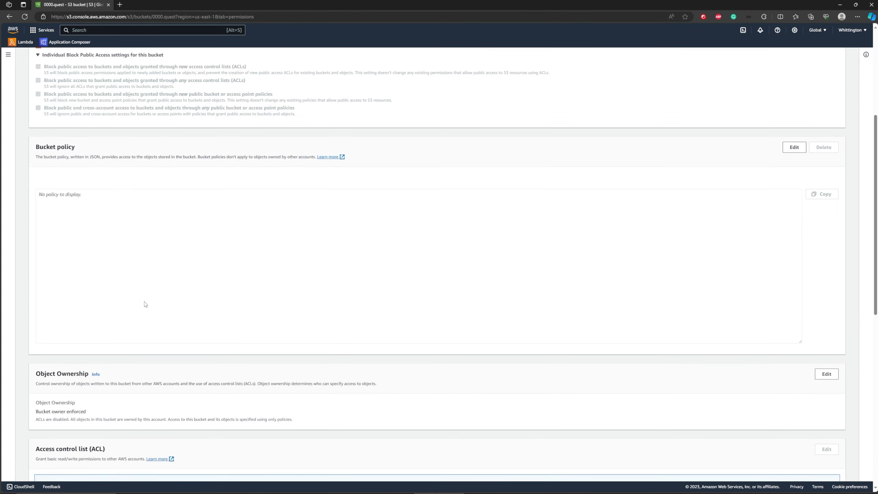
scroll(119, 196, up, 4)
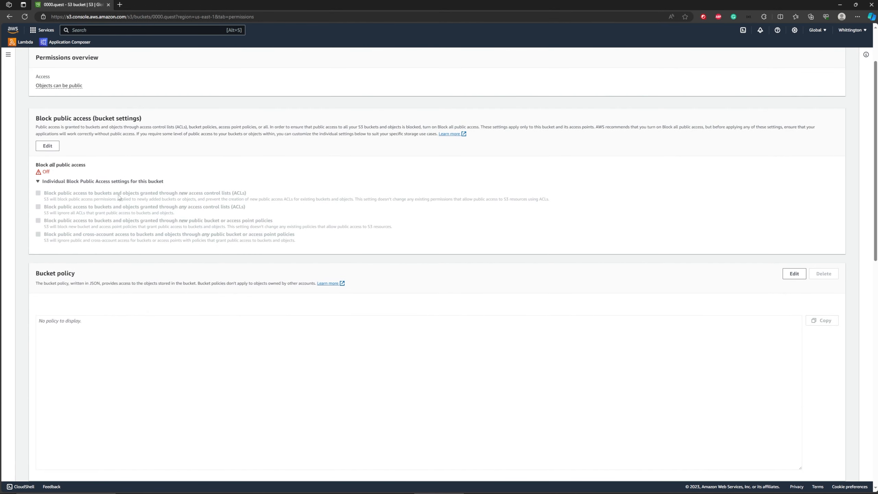
click(794, 273)
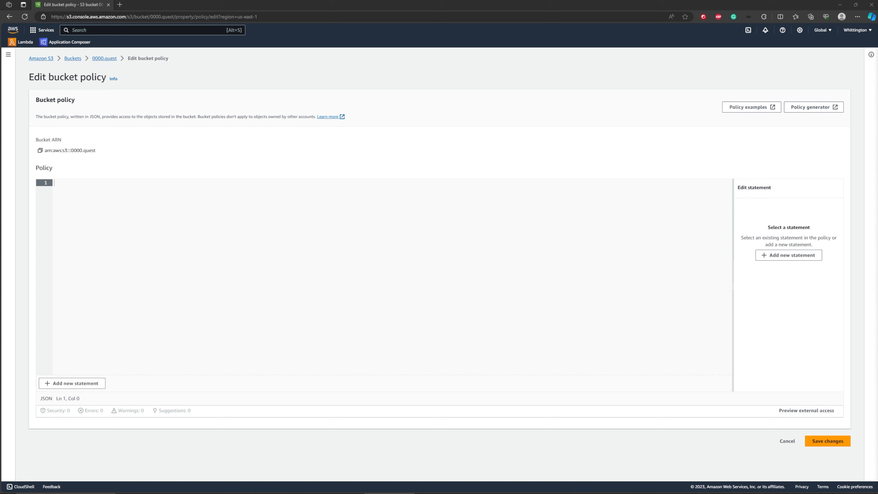
text({     "Version": "2012-10-17",     "Statement": [         {             "Sid": "PublicReadGetObject",             "Effect": "Allow",             "Principal": "*",             "Action": "s3:GetObject",             "Resource": "arn:aws:s3:::0000.quest/*"         }     ] })
- Examine the policy's version and statement block, including its effect, principal and action entries
click(136, 197)
click(136, 204)
click(128, 217)
click(122, 203)
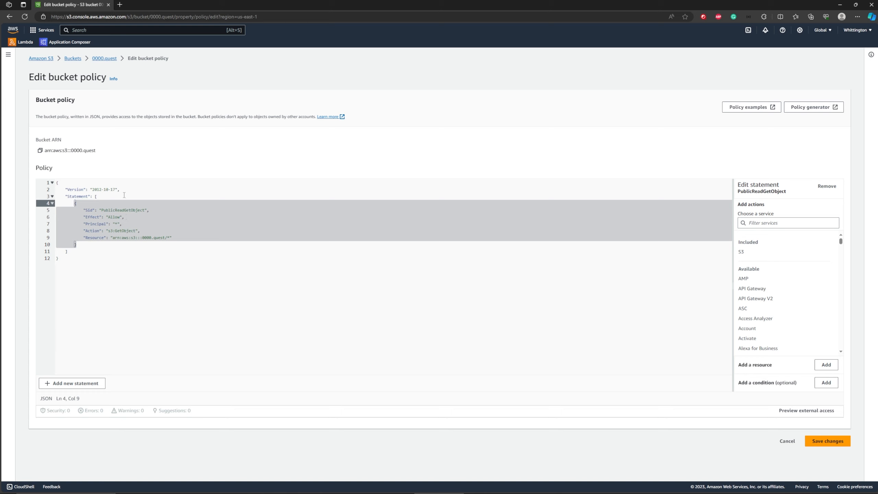
click(123, 196)
click(126, 189)
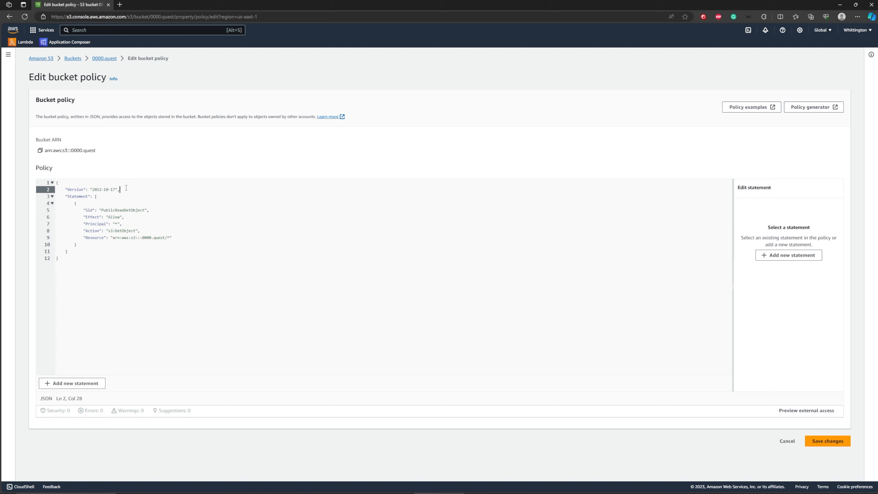
click(140, 231)
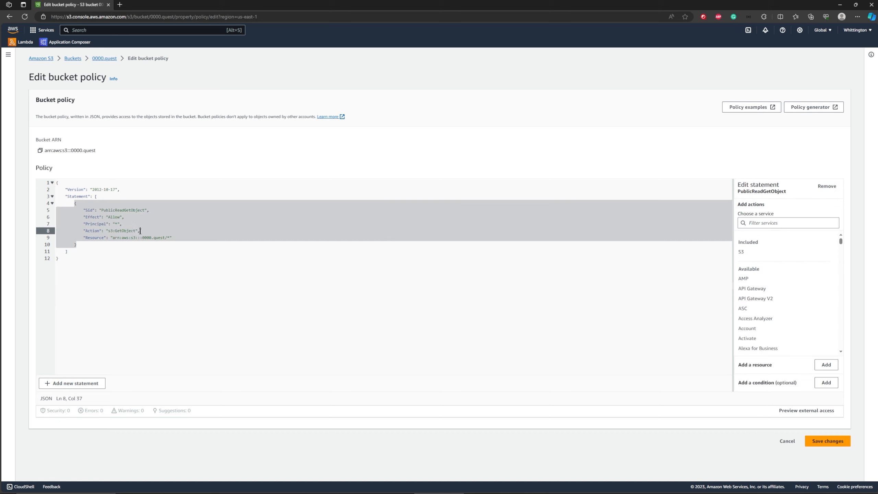
double_click(130, 230)
click(191, 225)
click(93, 216)
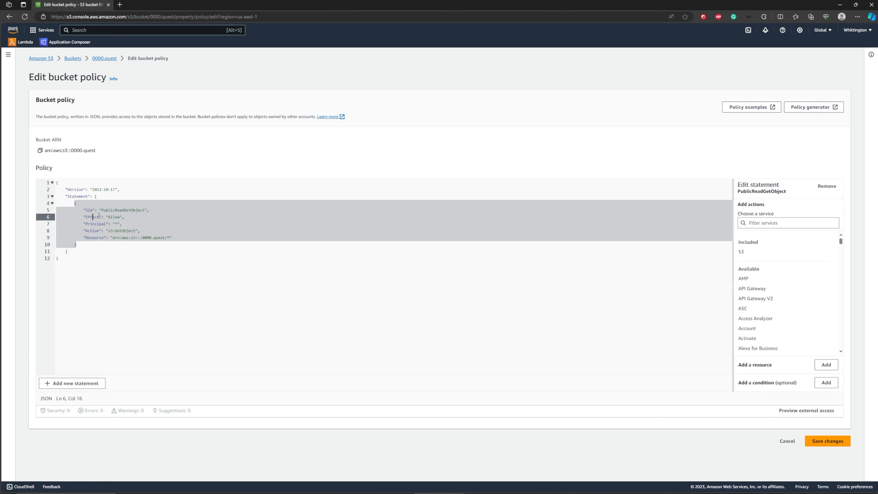
click(116, 224)
double_click(95, 224)
click(116, 223)
double_click(122, 230)
click(146, 230)
- Examine the policy's resource ARN, including the bucket name and the wildcard, and recheck the principal, effect and action
drag(113, 238, 136, 238)
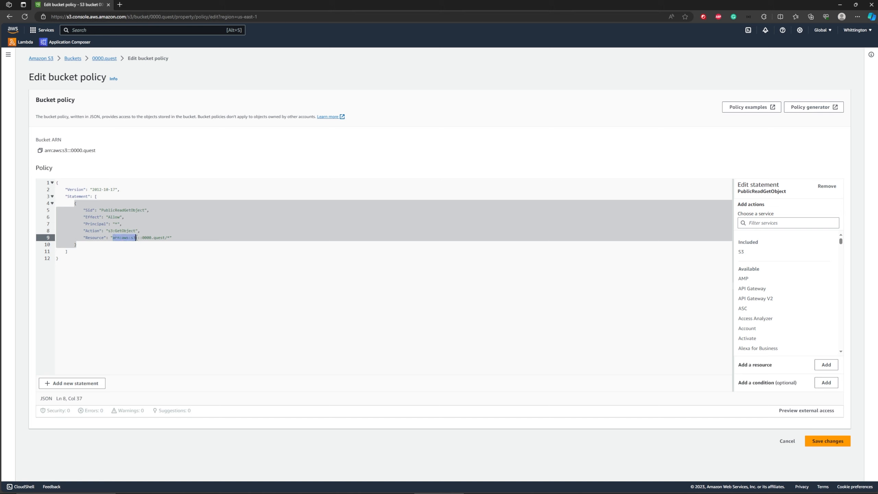
click(144, 238)
drag(141, 238, 169, 238)
click(172, 238)
click(195, 238)
double_click(116, 224)
double_click(115, 217)
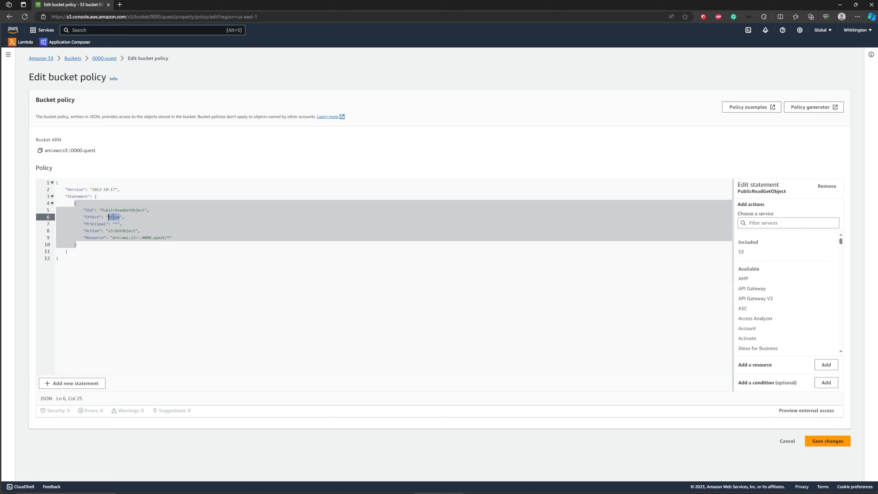
double_click(124, 231)
double_click(165, 238)
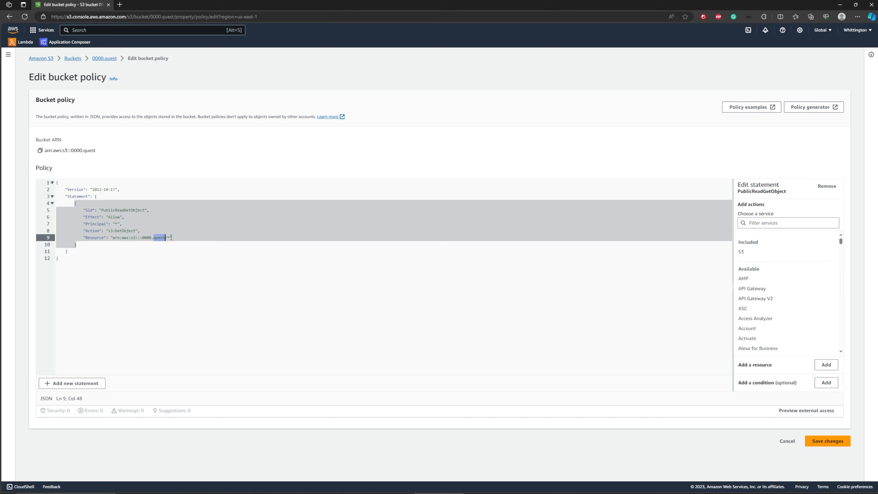
drag(162, 238, 171, 237)
key(ctrl+z)
click(175, 238)
- Save the bucket policy and review the saved JSON in the bucket's permissions
click(828, 440)
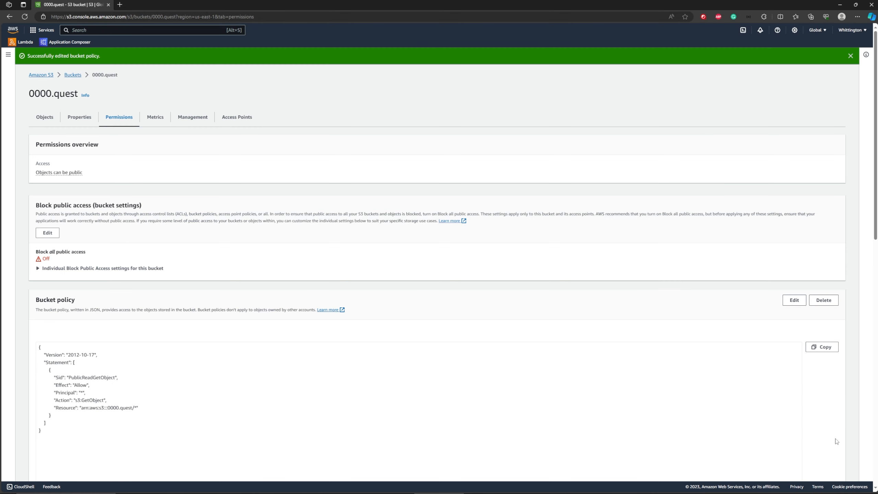
scroll(193, 301, down, 4)
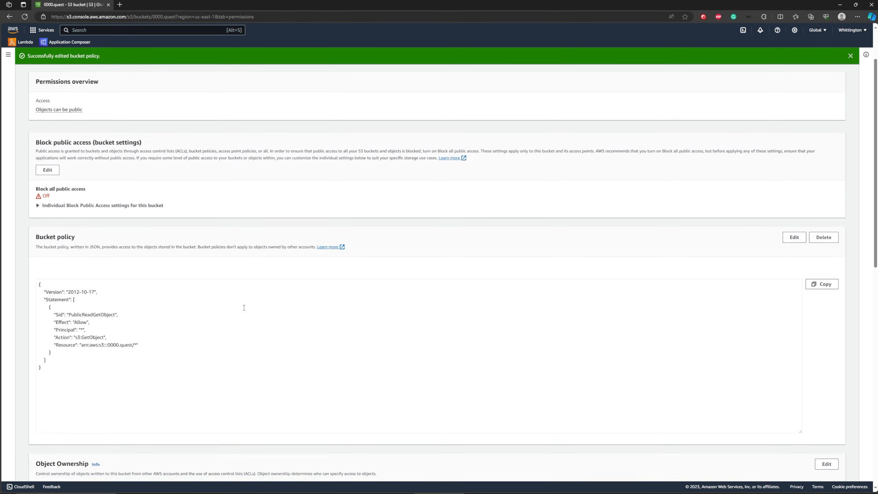
drag(109, 302, 18, 198)
click(108, 248)
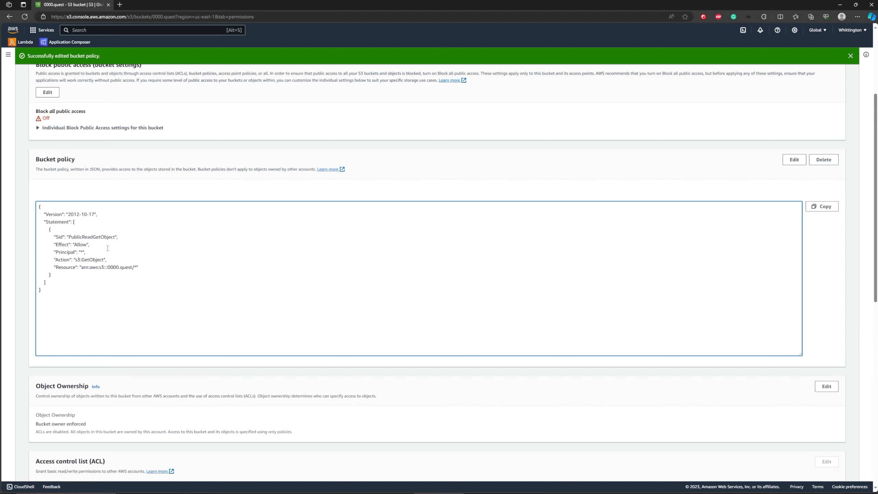
scroll(108, 251, up, 4)
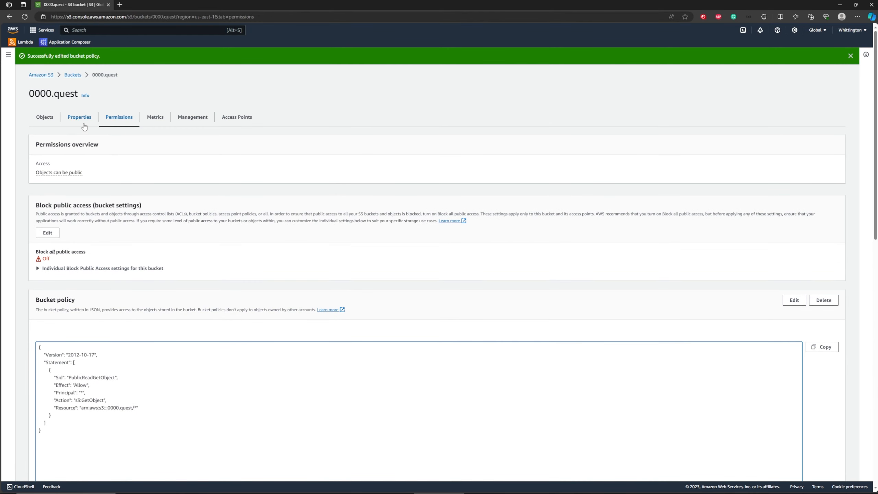
- Enable static website hosting in the bucket's properties and set the index document to index.html
click(83, 124)
scroll(89, 214, down, 10)
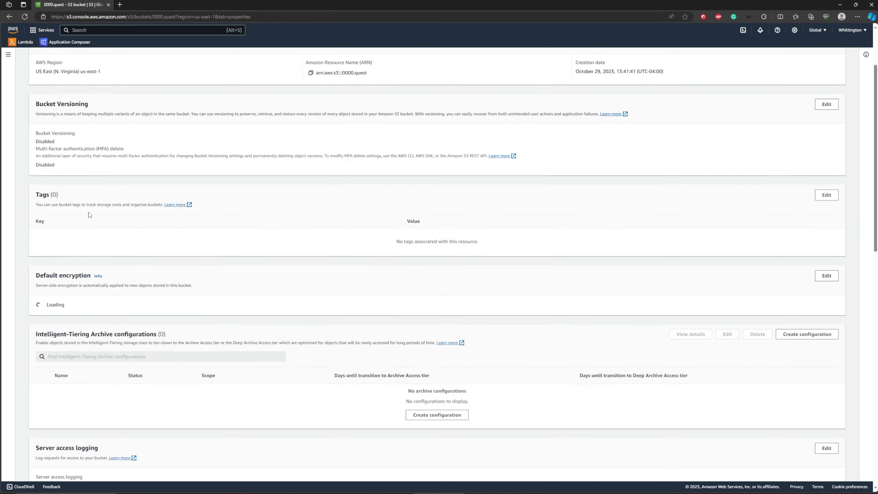
scroll(89, 214, down, 4)
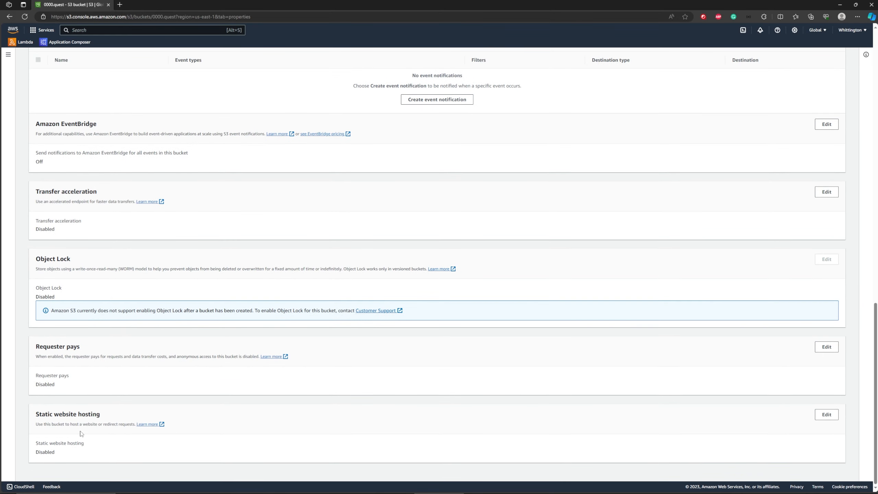
click(826, 414)
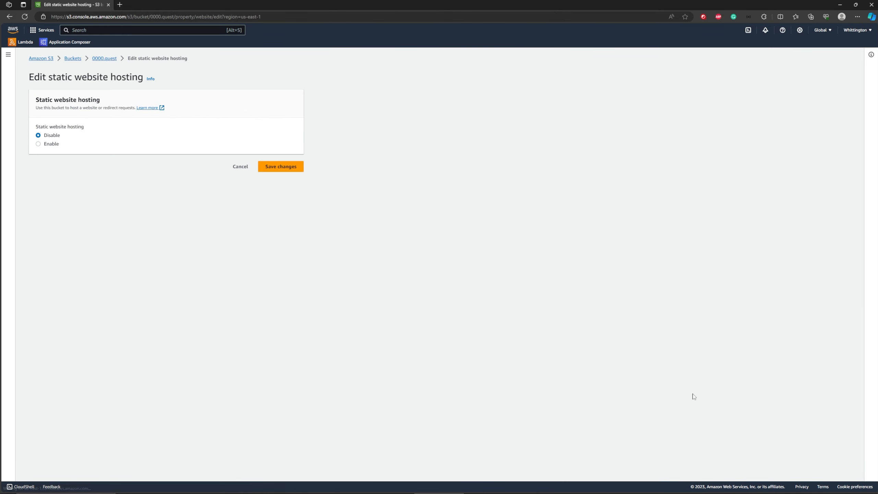
click(49, 145)
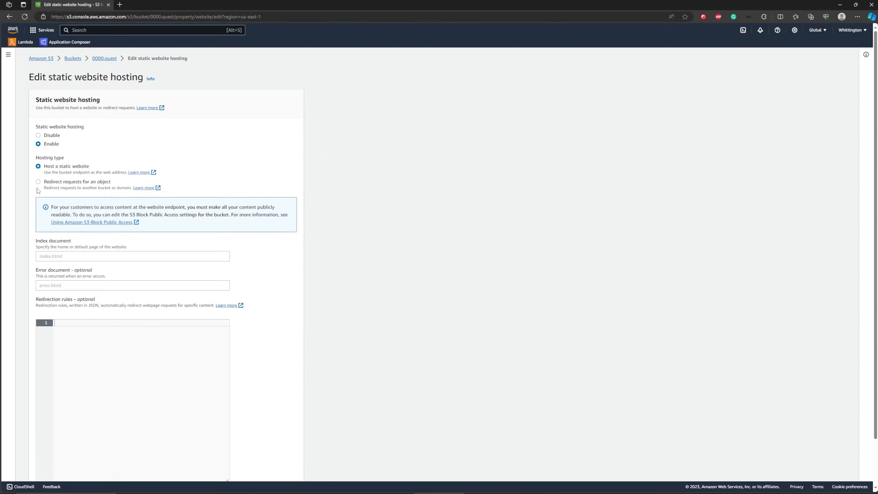
scroll(64, 198, down, 2)
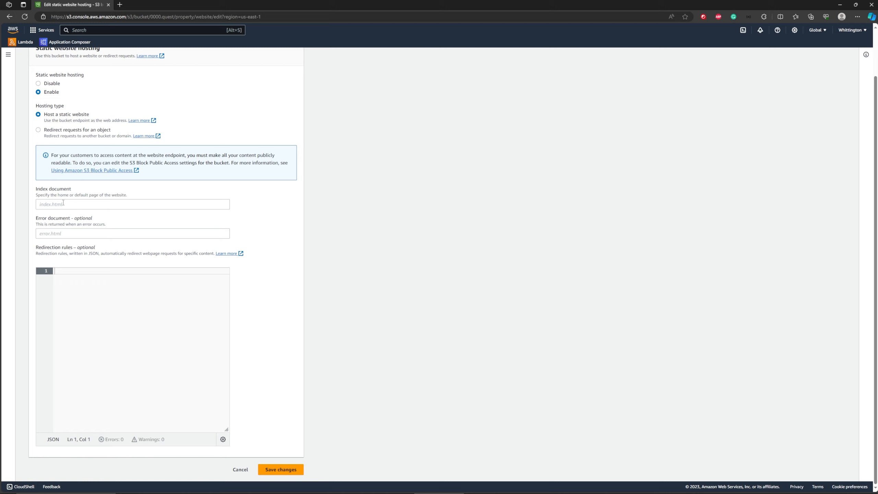
click(63, 203)
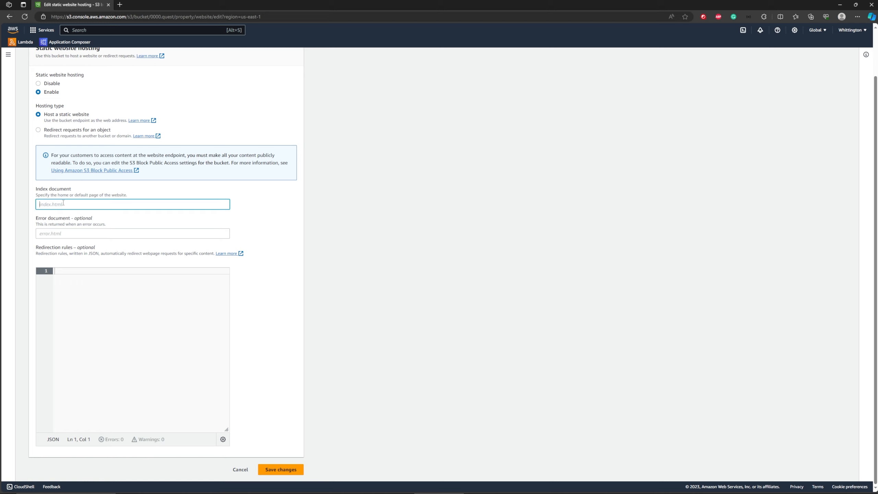
text(index.html)
- Switch to File Explorer and check for index.html in the samplesite build folder
click(207, 493)
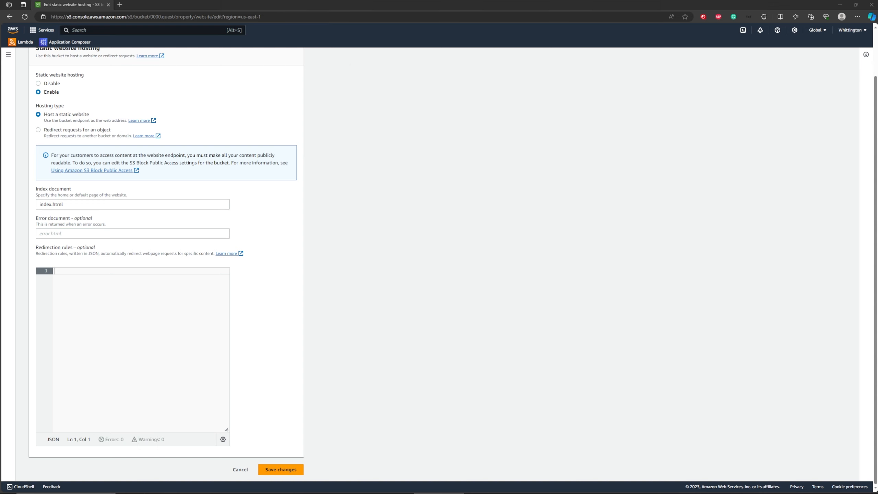
click(451, 164)
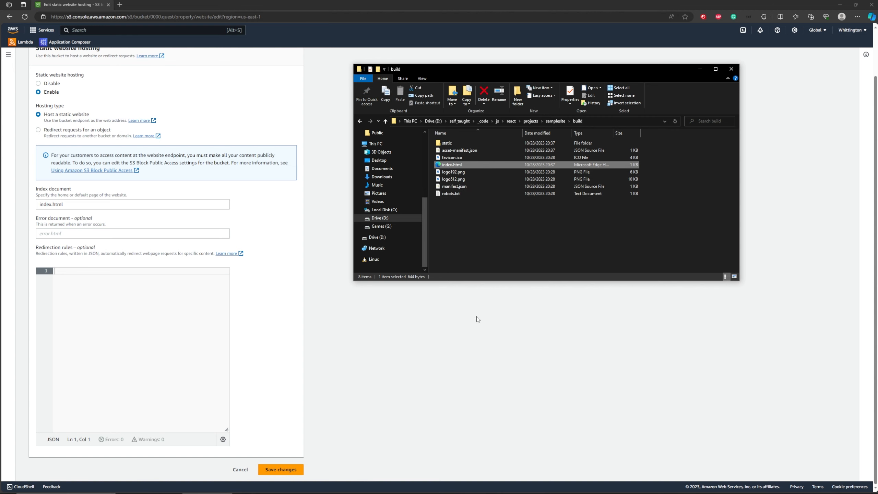
click(423, 303)
- Save the static website hosting settings with no error document or redirection rules, and return to the bucket list
click(41, 236)
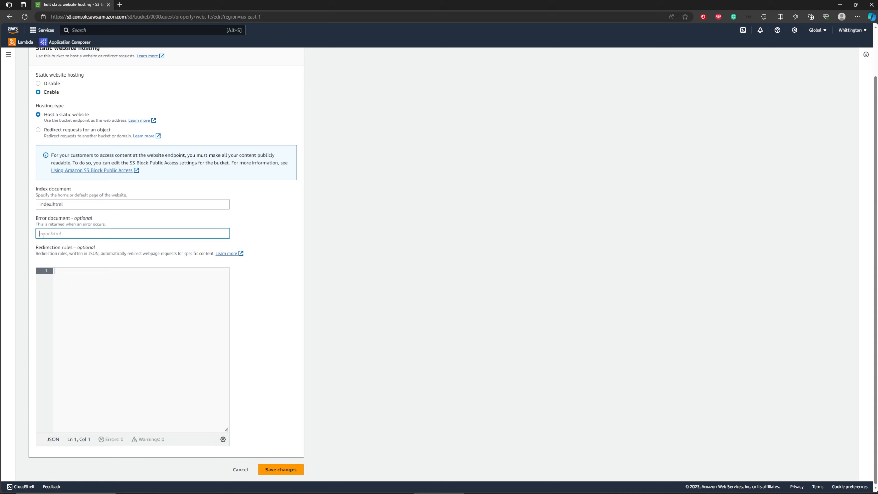
click(83, 304)
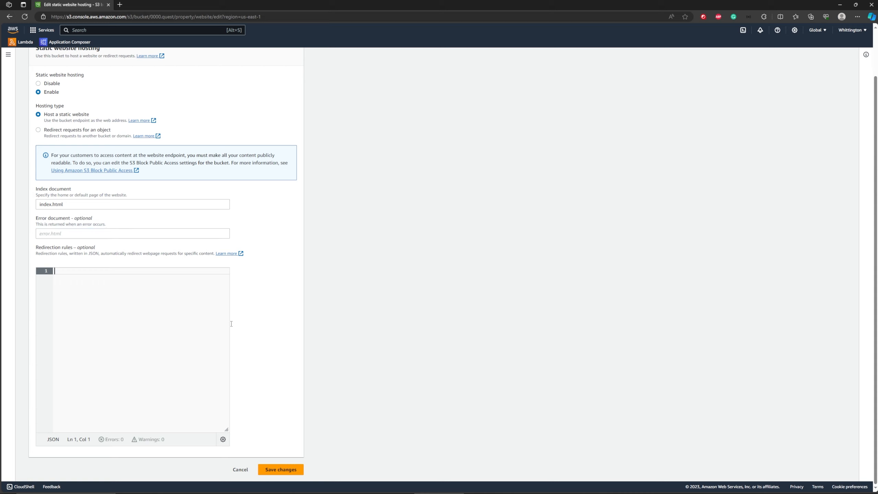
click(290, 469)
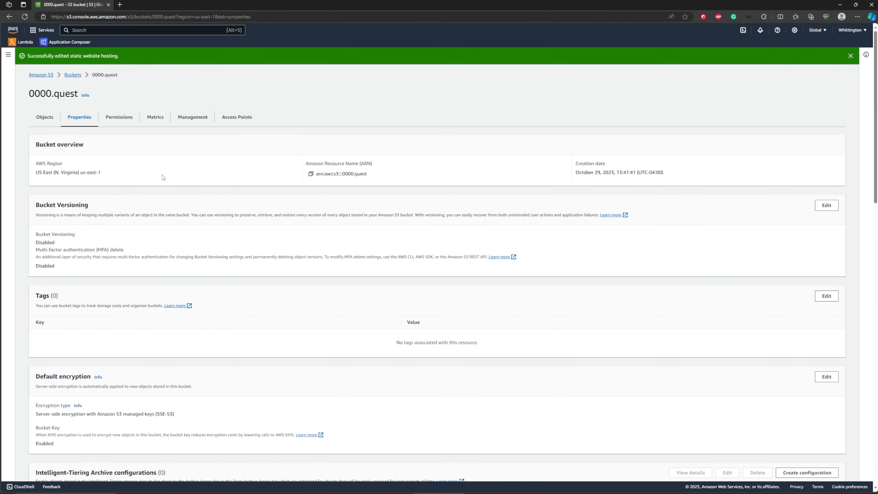
scroll(167, 176, down, 5)
scroll(172, 208, up, 5)
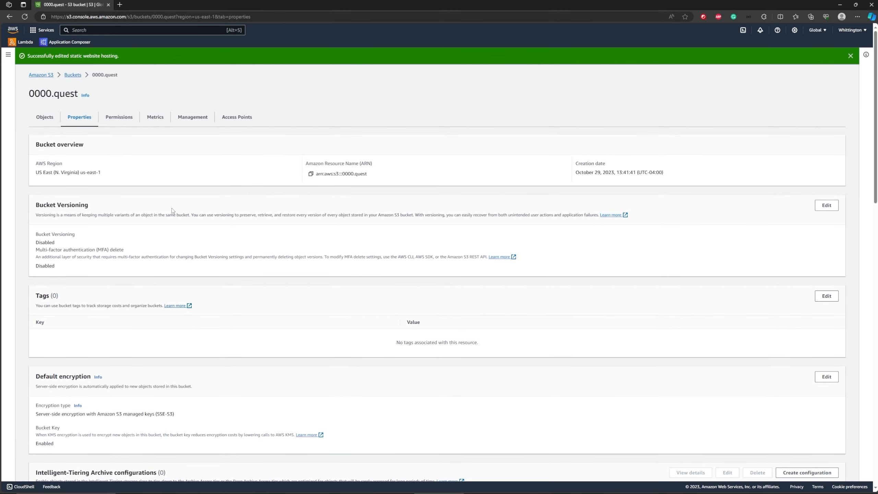
click(73, 75)
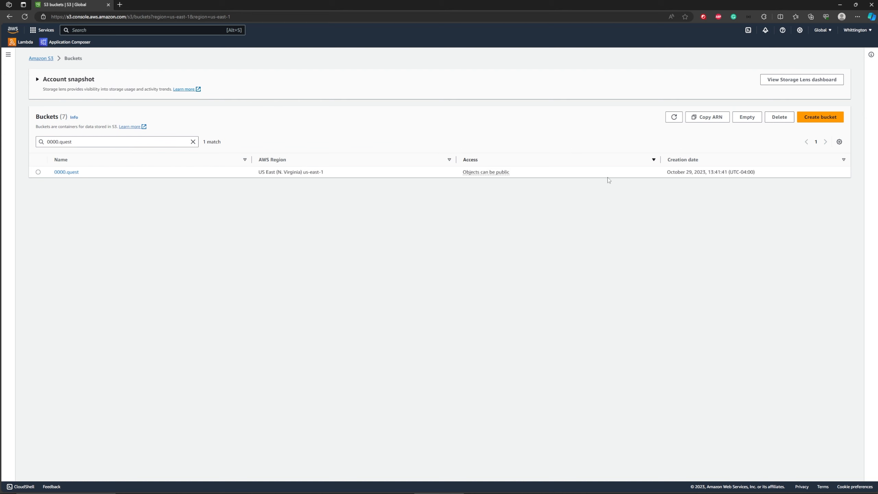
click(815, 118)
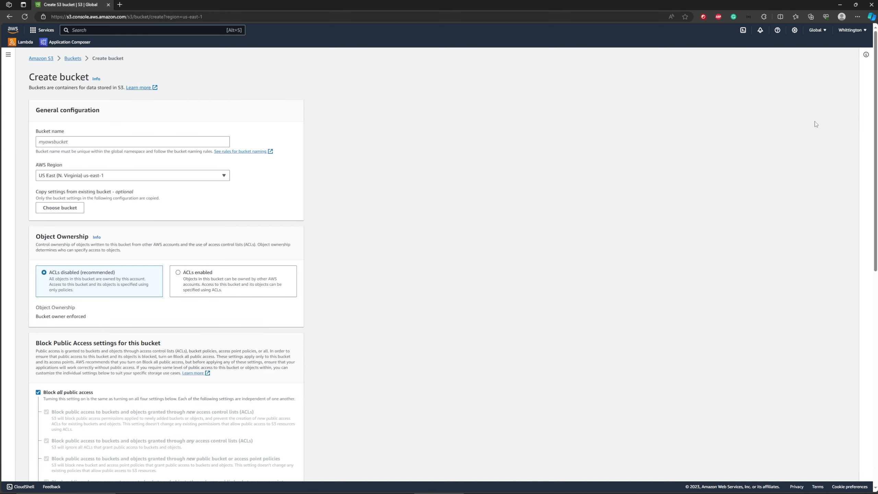
click(86, 145)
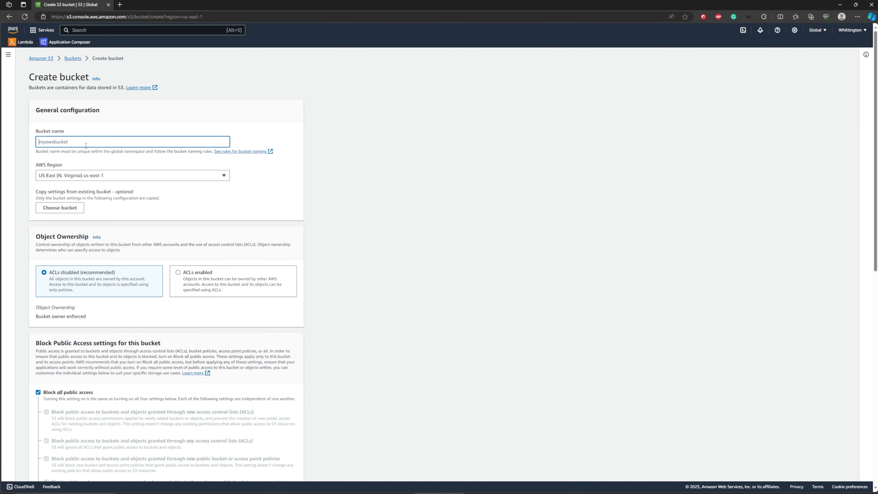
text(www.0000.quest)
scroll(122, 214, down, 5)
scroll(68, 247, down, 1)
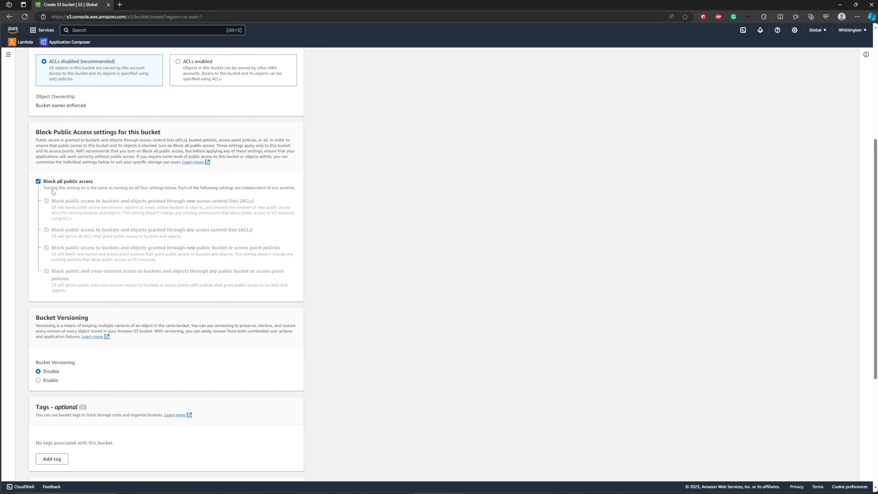
scroll(128, 234, down, 6)
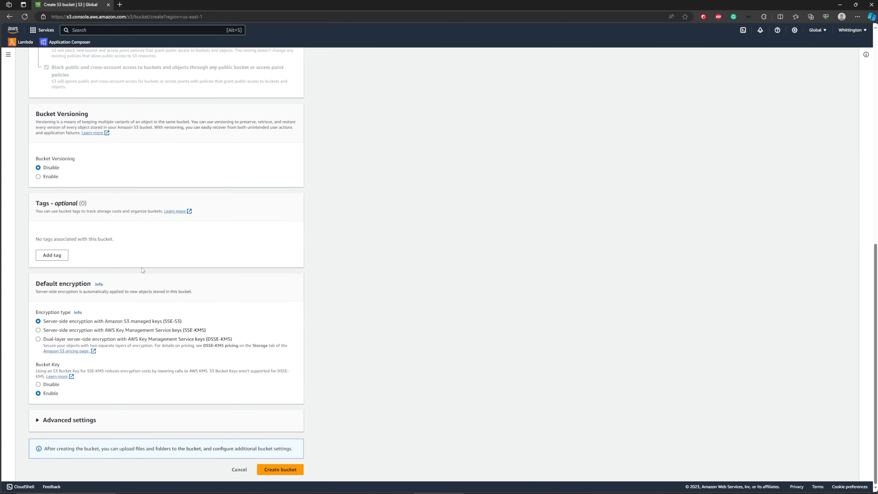
click(281, 469)
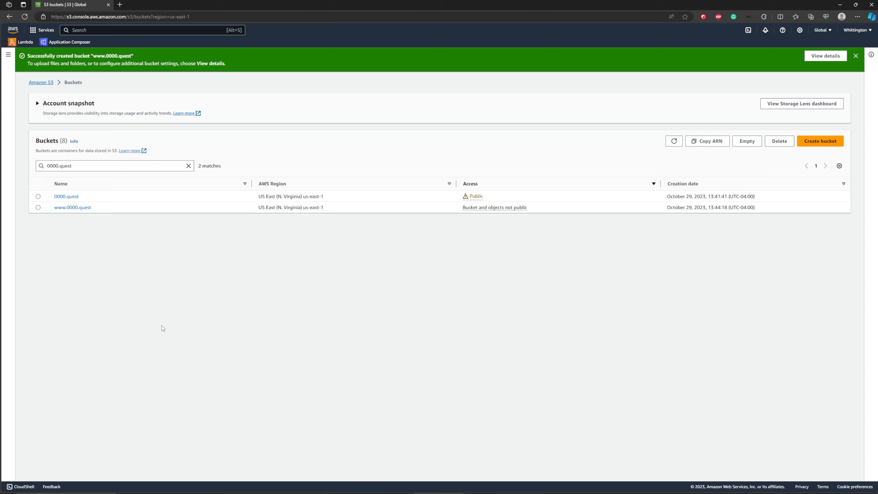
click(63, 207)
click(78, 102)
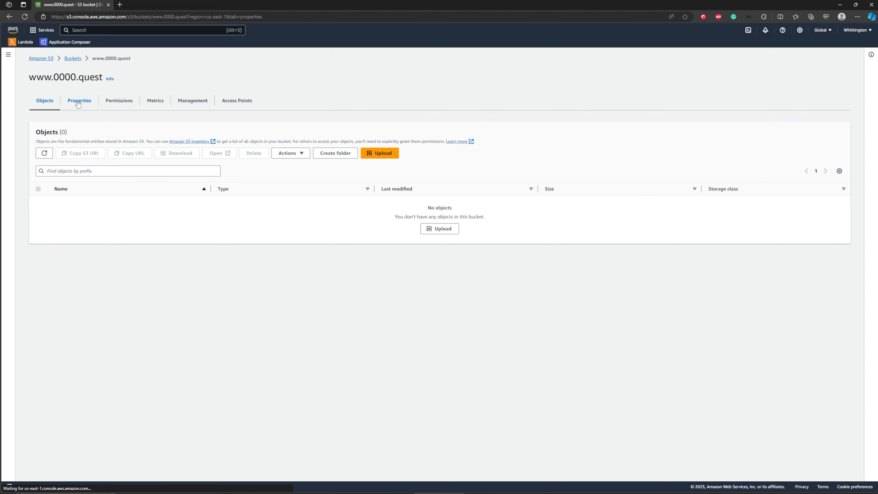
scroll(149, 280, down, 10)
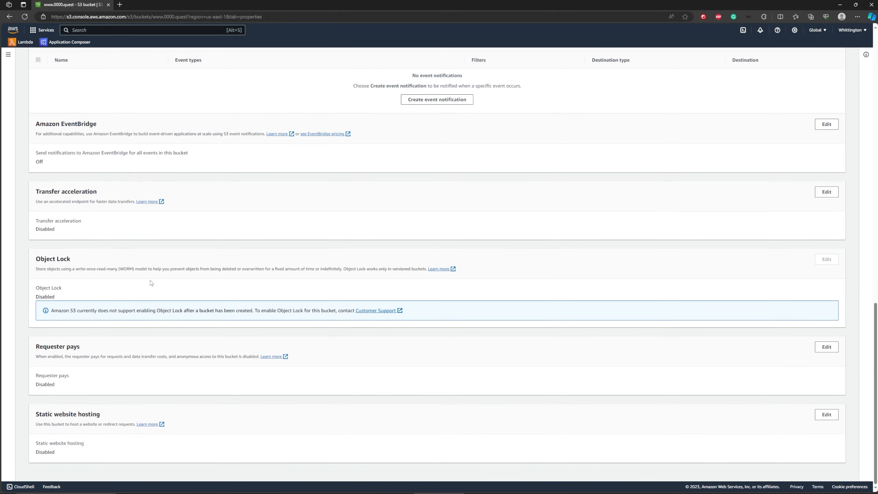
click(833, 419)
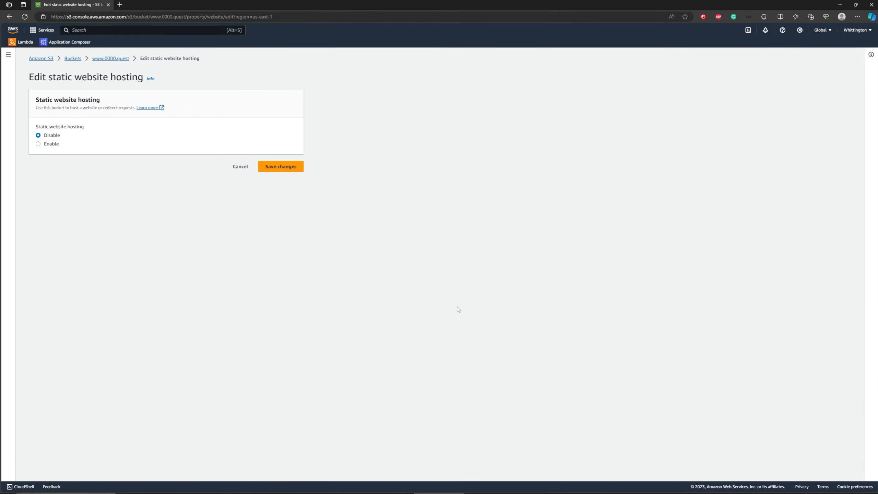
click(52, 143)
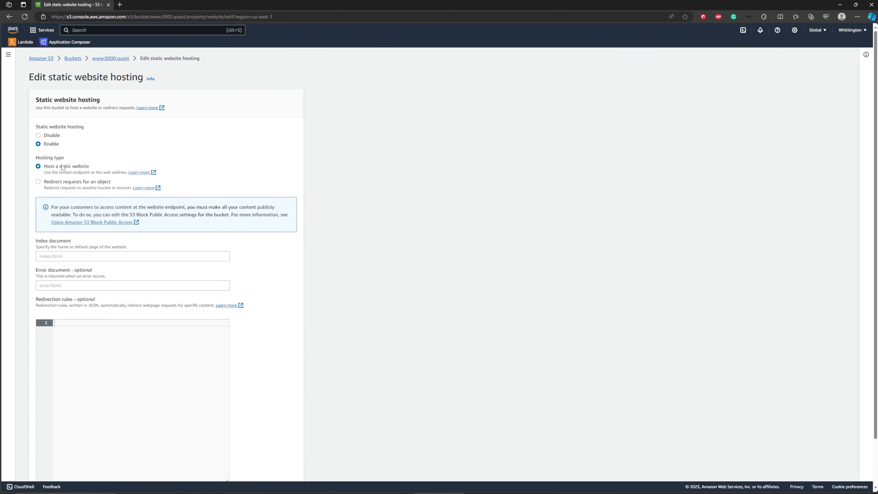
click(41, 184)
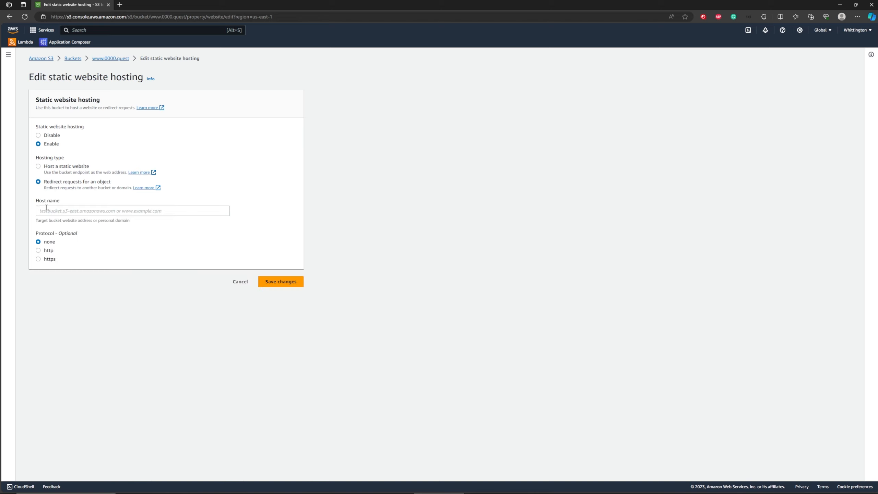
- Set the redirect's host name to 0000.quest and its protocol to http
click(46, 251)
click(50, 210)
text(h)
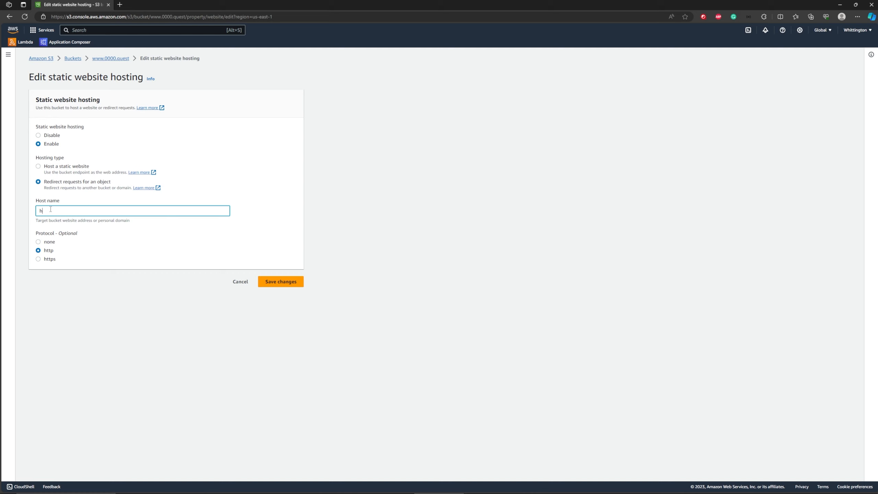
key(BackSpace)
text(0000.quest)
click(73, 199)
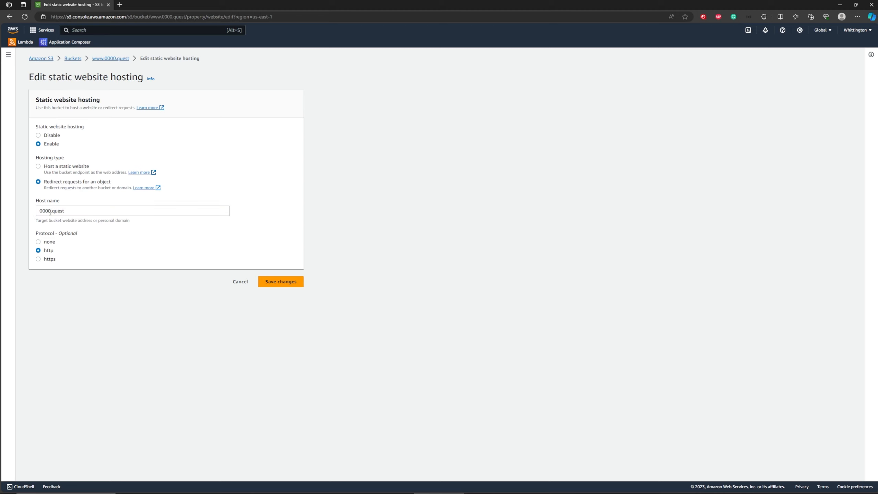
triple_click(52, 211)
click(73, 202)
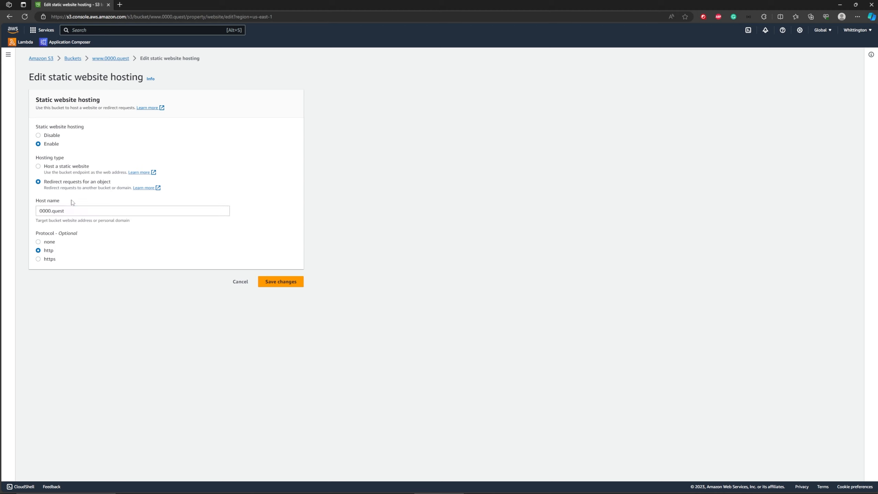
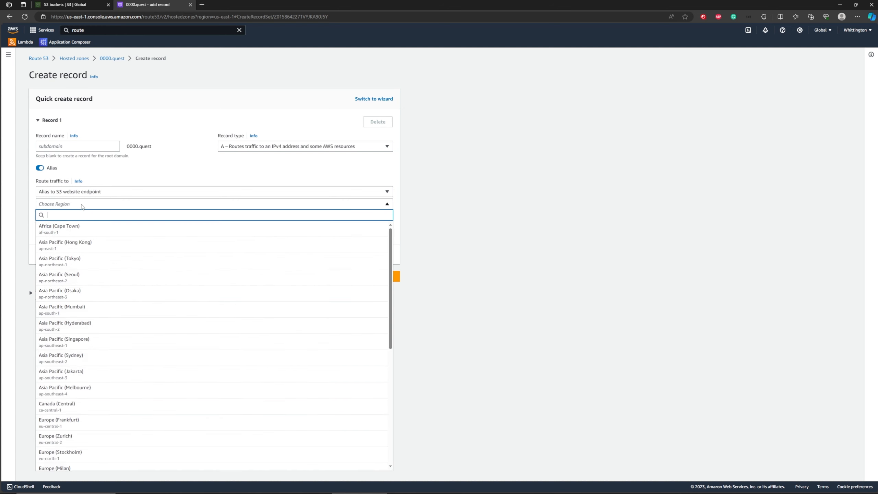
- Point the root A alias record to the 0000.quest S3 website endpoint in US East (N. Virginia) and create the record
text(us-east)
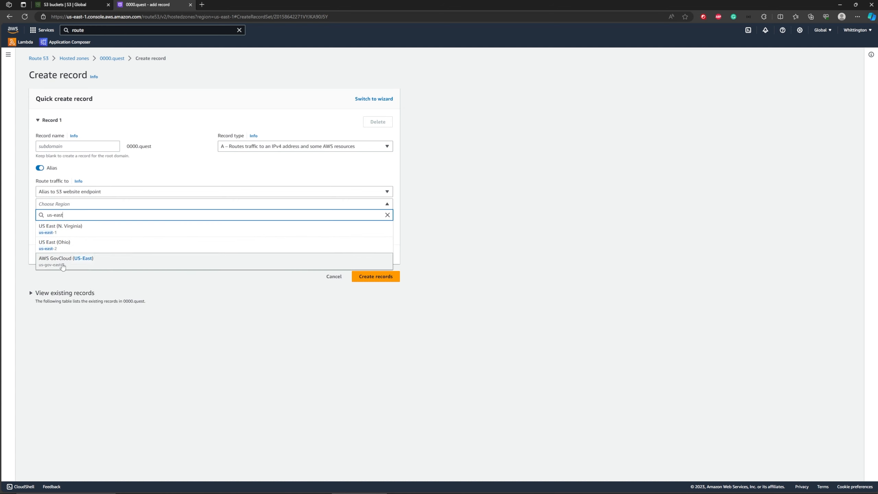
click(73, 235)
click(70, 216)
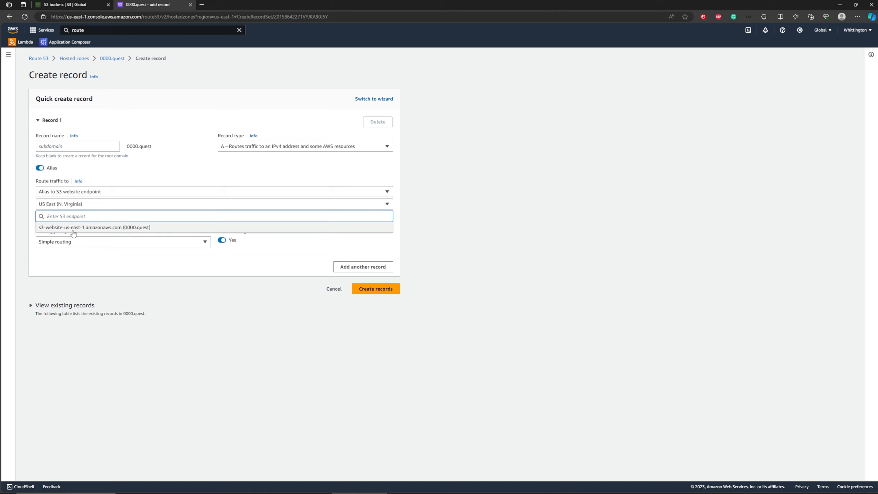
click(126, 228)
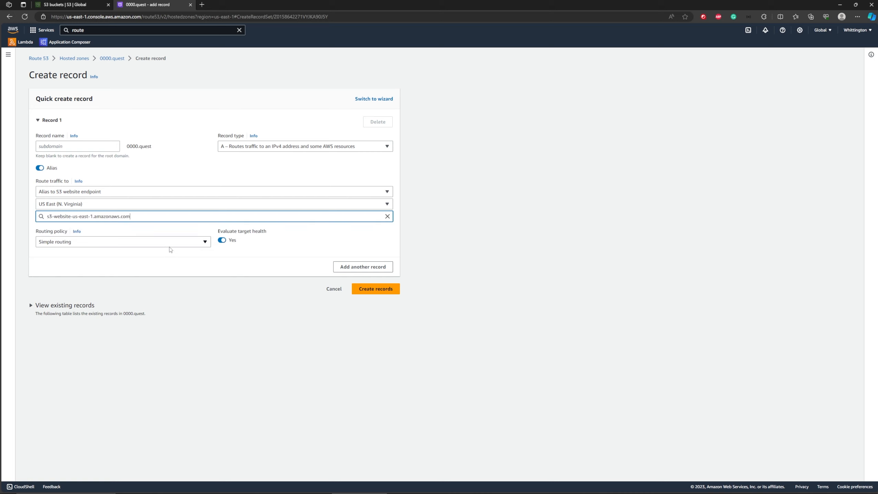
click(375, 292)
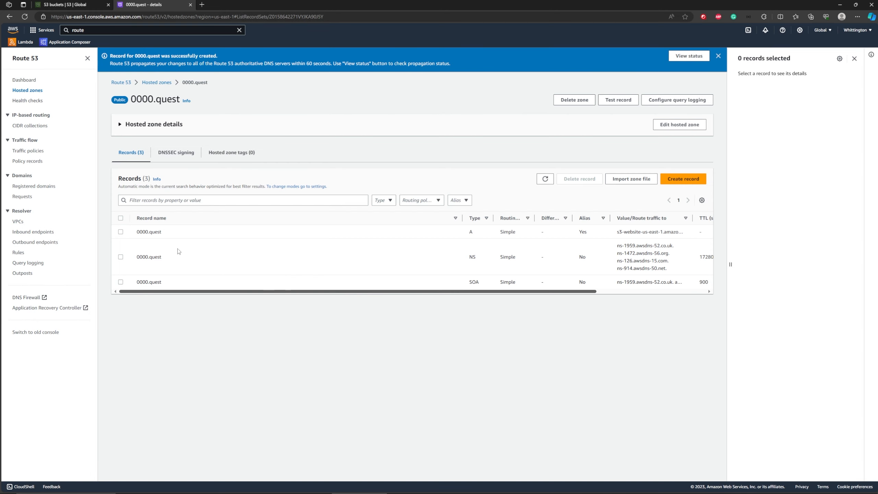
- Start another A record named www in the hosted zone, as an alias to an S3 website endpoint
click(682, 179)
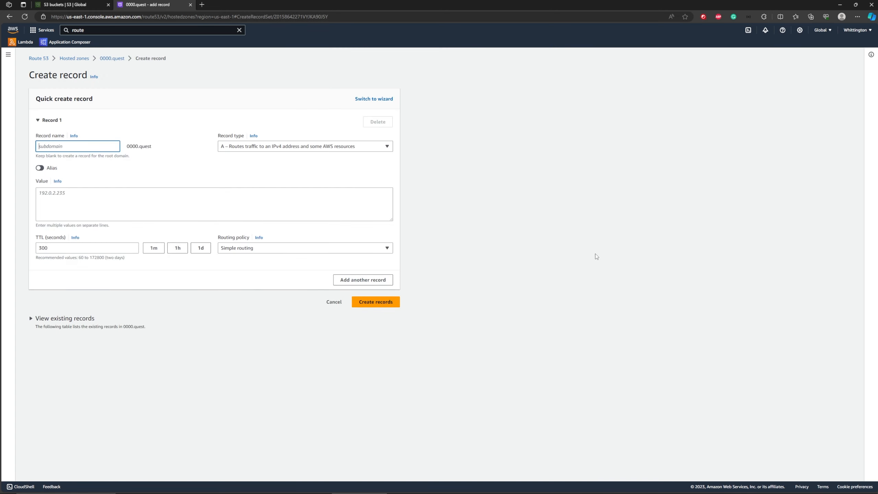
text(www)
click(108, 194)
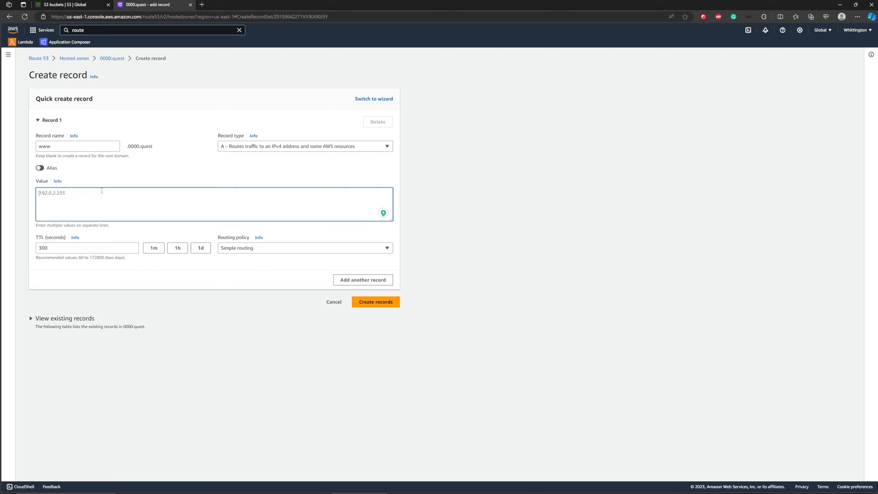
click(40, 168)
click(86, 193)
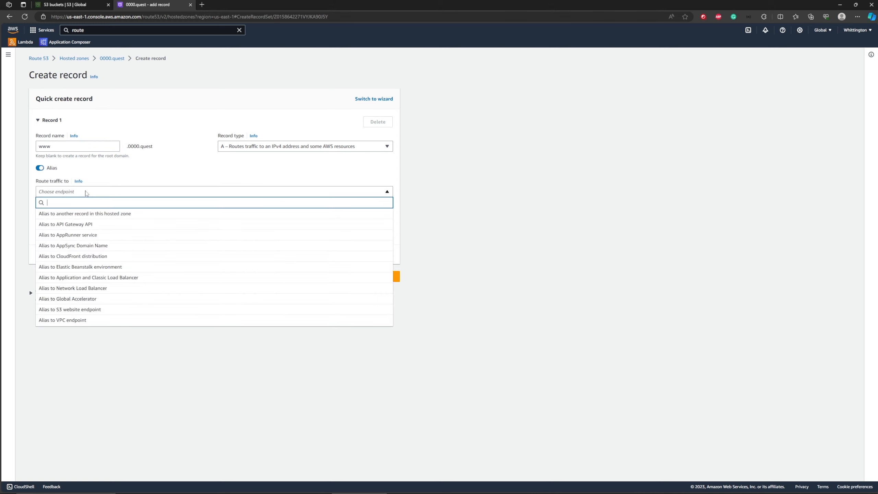
text(s3)
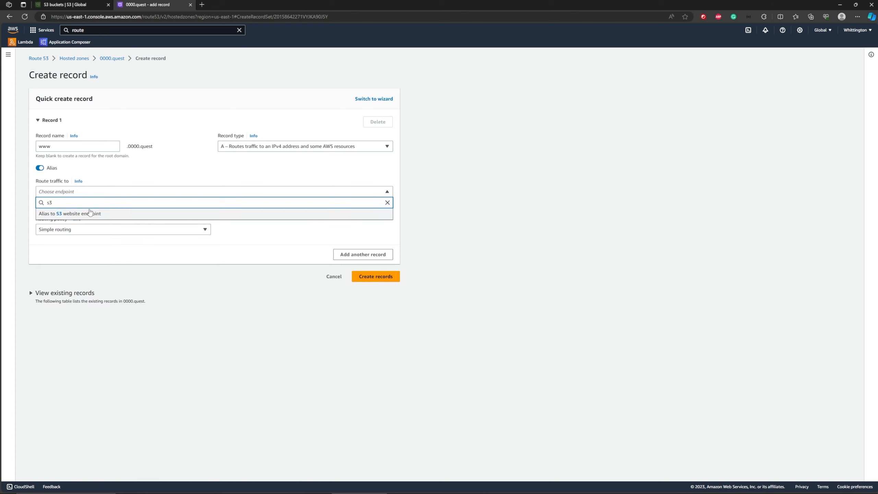
click(89, 213)
- Set the www record's endpoint region to US East (N. Virginia)
click(73, 205)
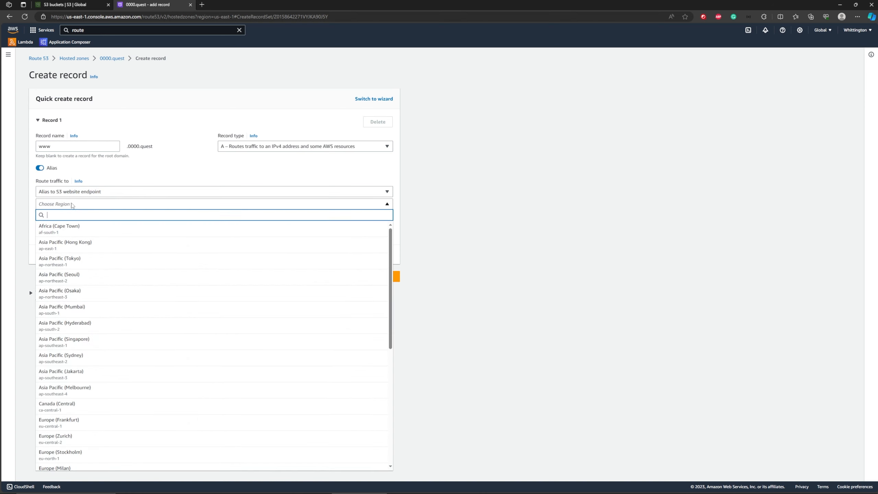
text(ue-ea)
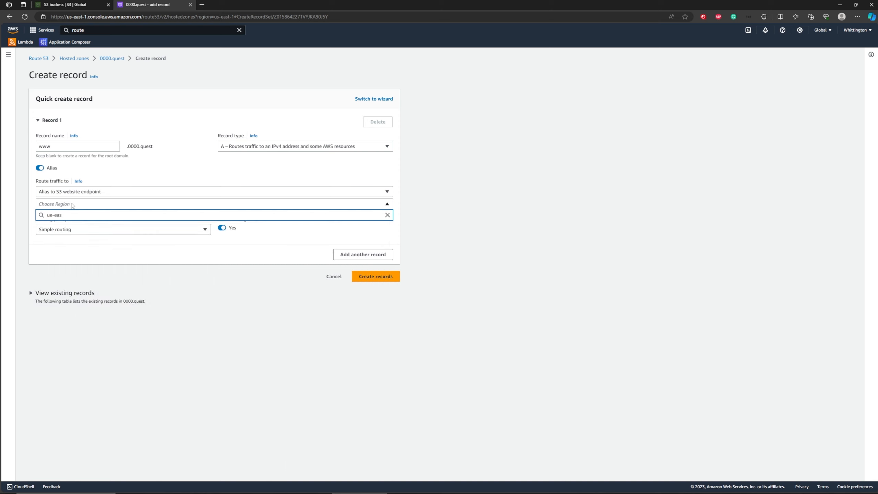
text(s)
key(BackSpace)
key(BackSpace)
text(s)
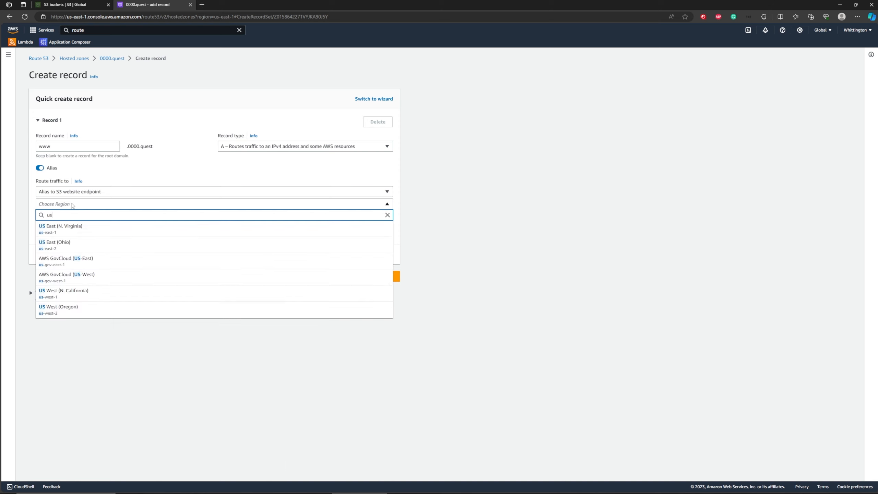
text(-east)
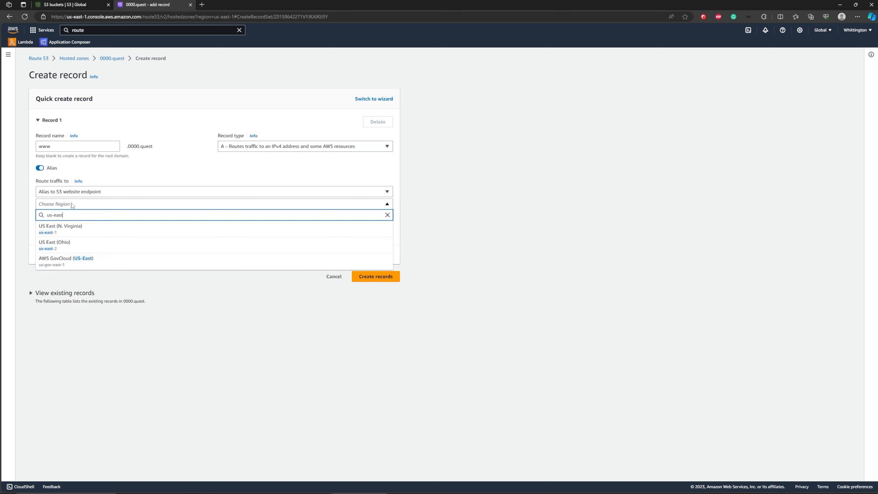
click(89, 227)
click(83, 218)
click(87, 228)
click(144, 215)
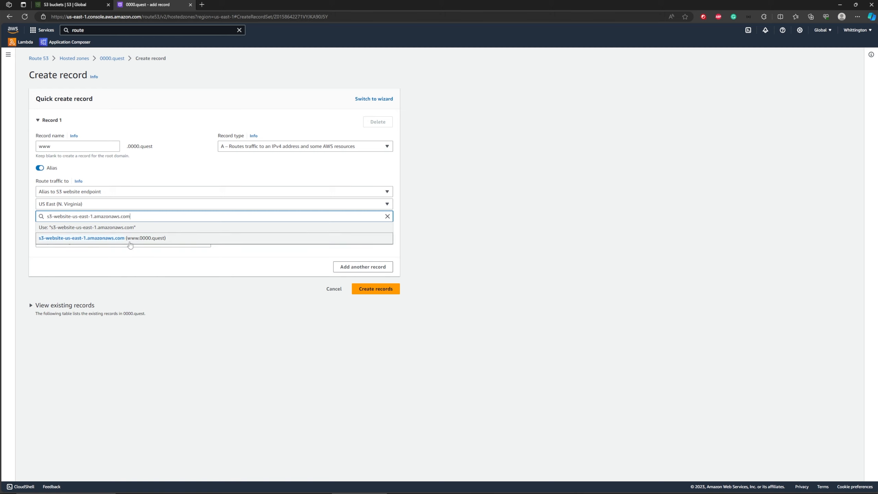
click(152, 239)
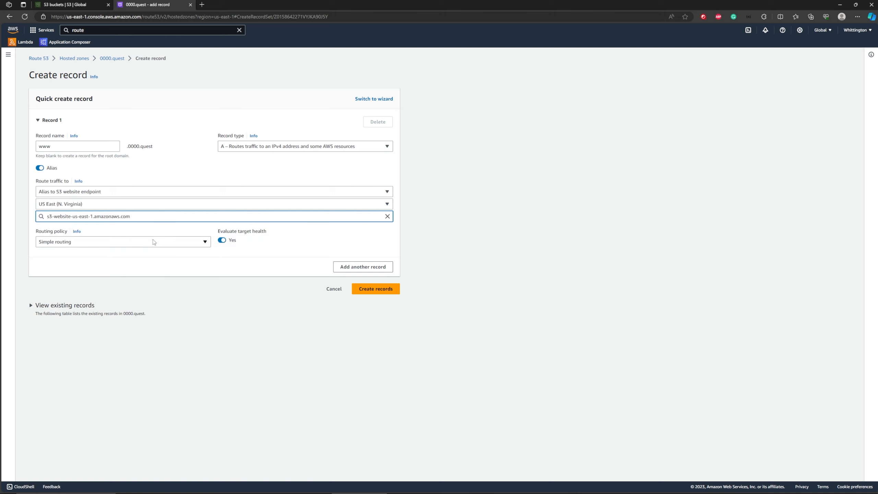
click(385, 293)
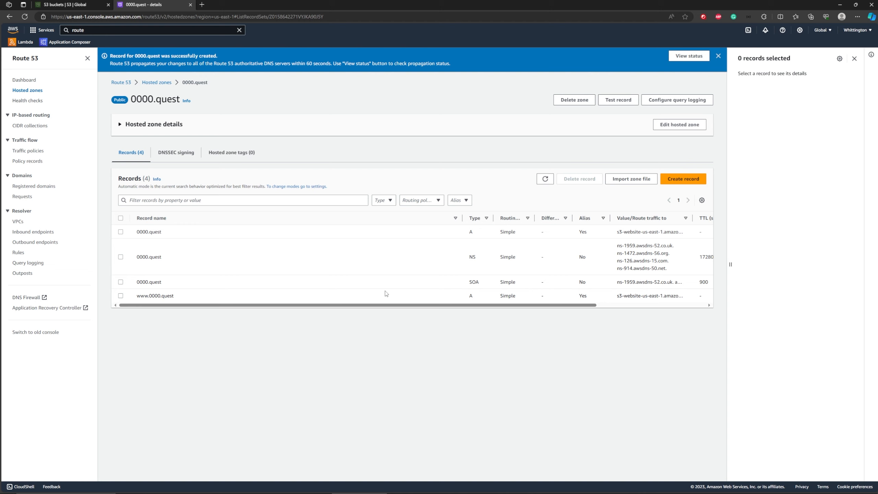
- Copy the root record name 0000.quest and load it as a website in a new InPrivate browser window
drag(173, 235, 132, 236)
key(ctrl+c)
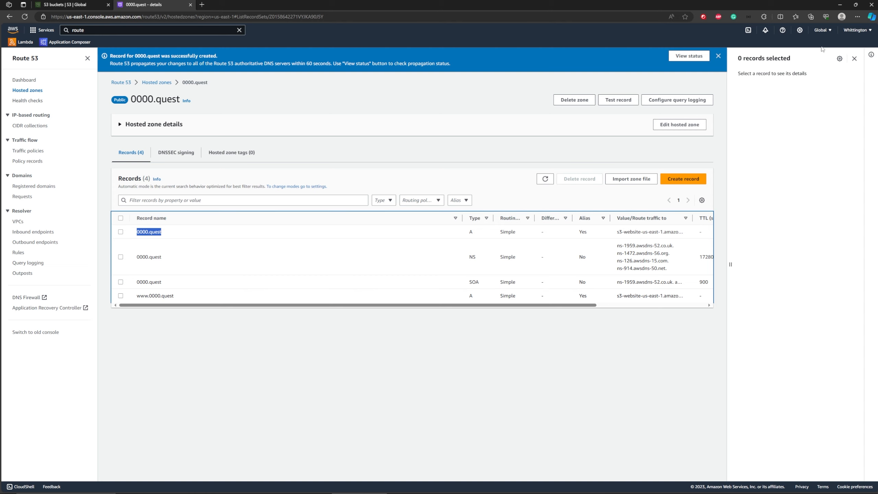
click(857, 17)
click(807, 51)
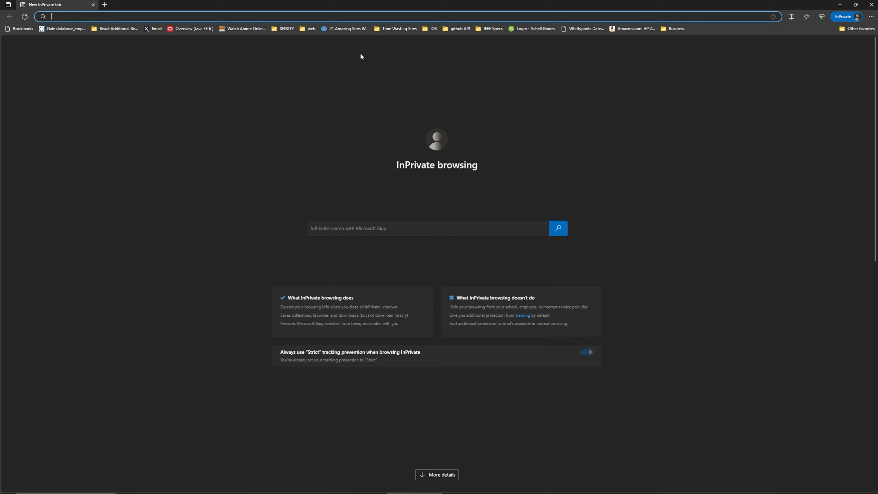
key(ctrl+v)
key(Return)
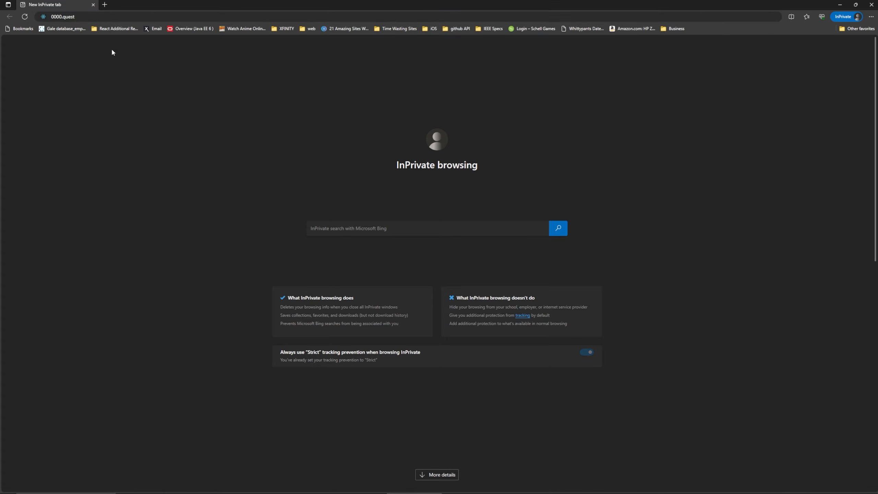
- Retry loading 0000.quest in the InPrivate window and refresh the page
click(102, 17)
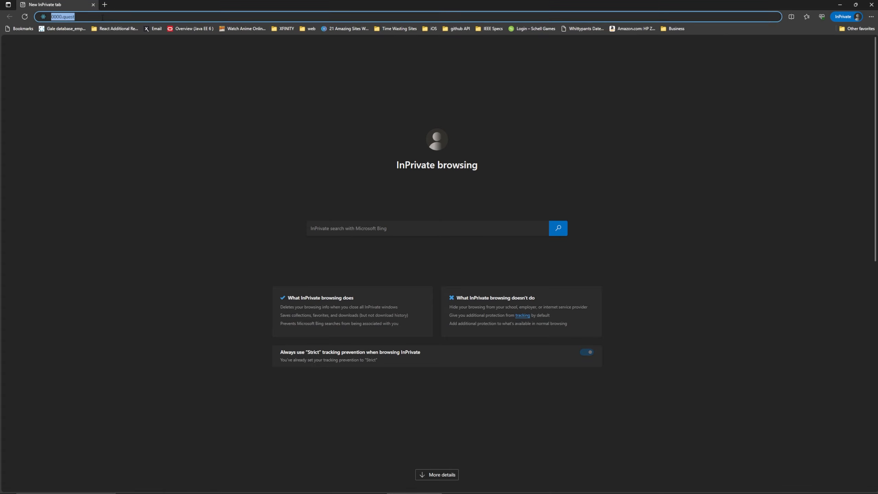
key(Return)
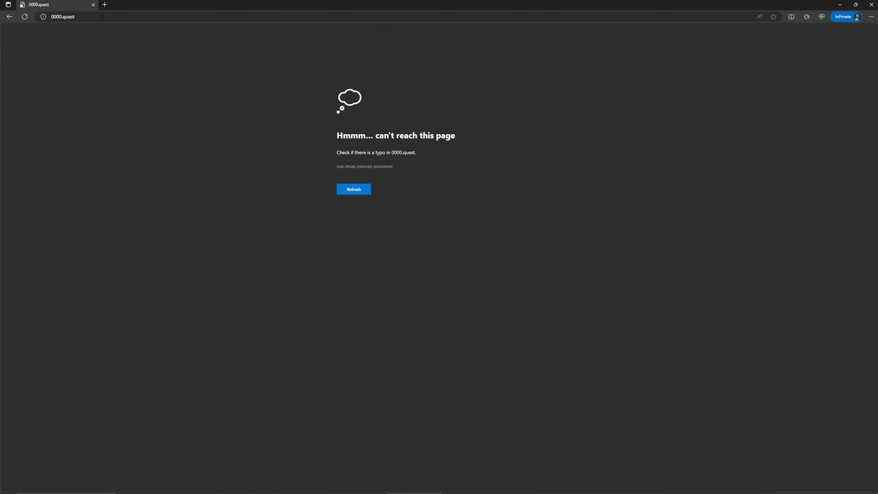
click(102, 17)
click(350, 191)
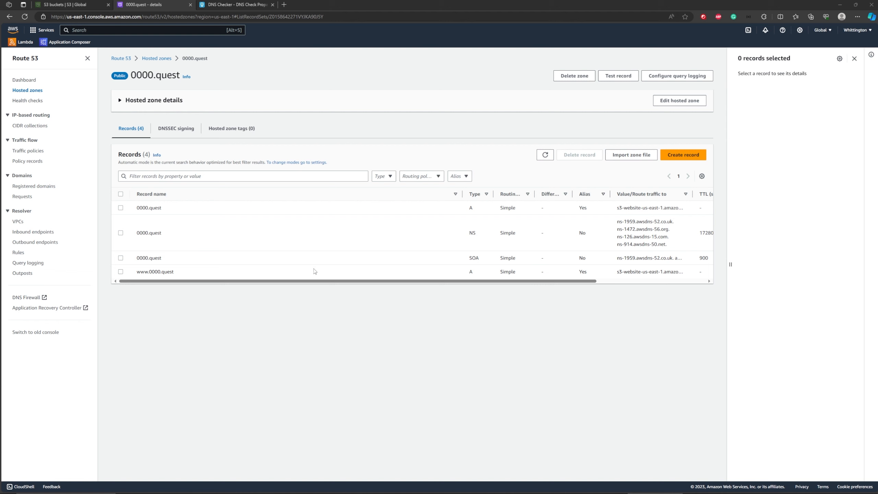
- Examine the worldwide NS propagation results for 0000.quest in DNS Checker, including the Mountain View entry
click(237, 4)
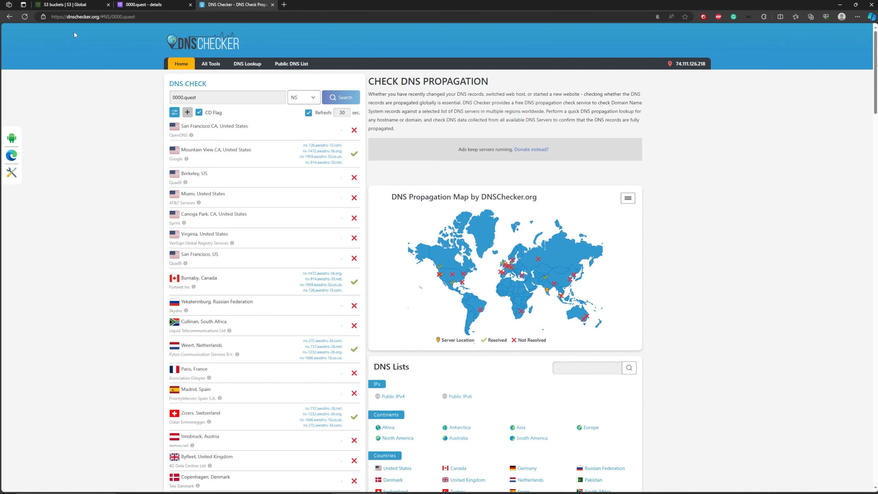
key(ctrl+l)
click(74, 177)
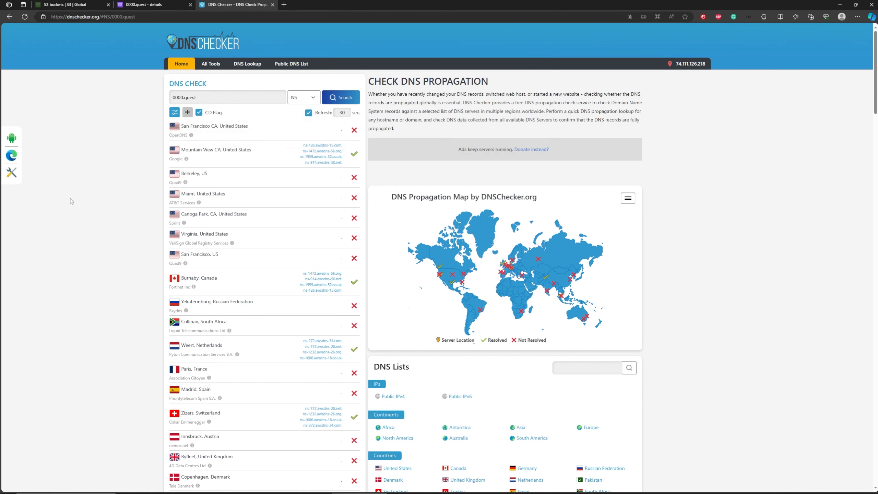
triple_click(211, 98)
click(105, 139)
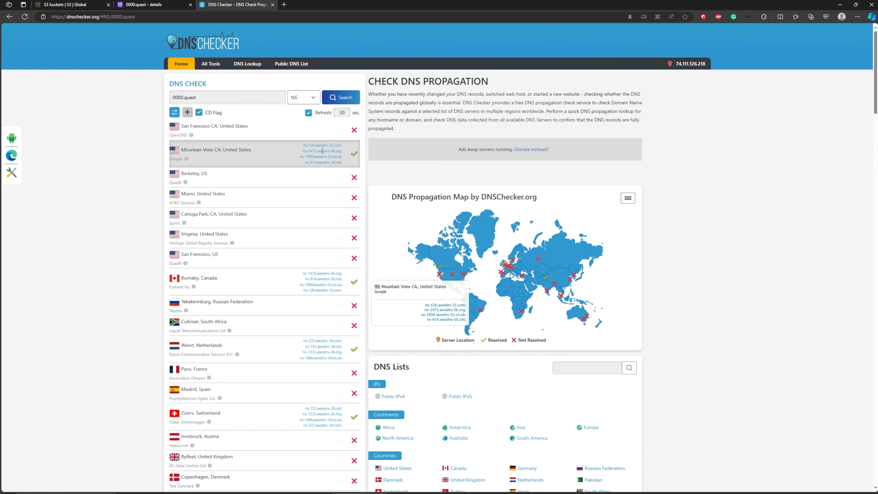
scroll(309, 205, down, 10)
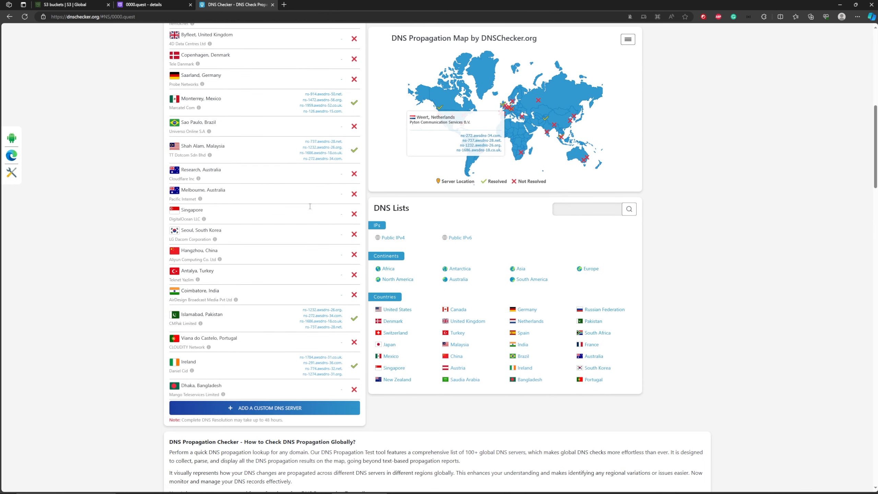
scroll(309, 209, up, 10)
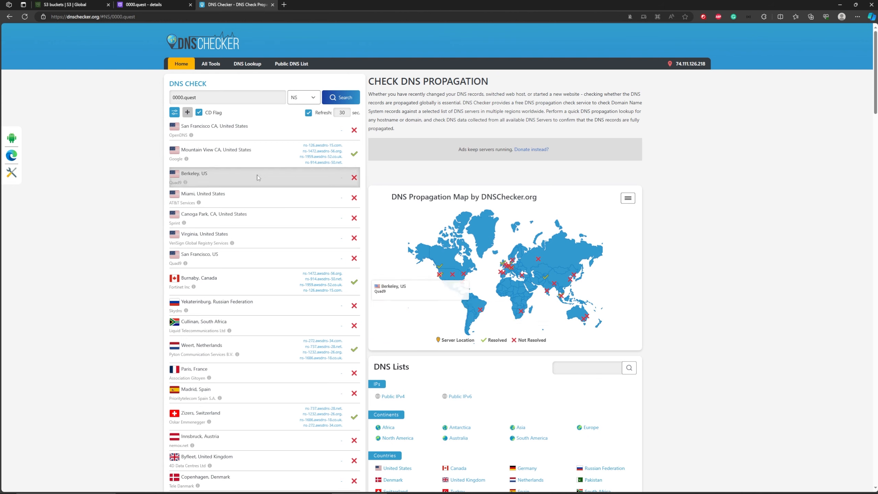
drag(263, 151, 179, 156)
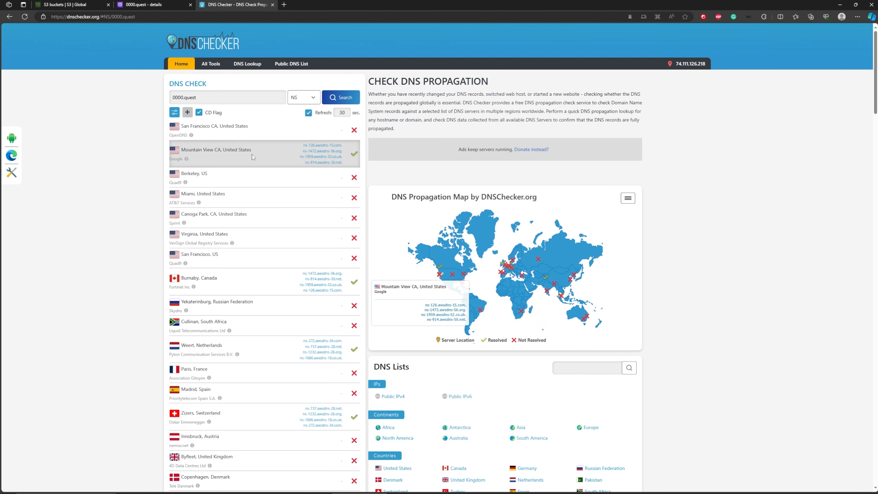
- Load 0000.quest in a new browser tab and check the page heading and web address
click(283, 4)
text(q)
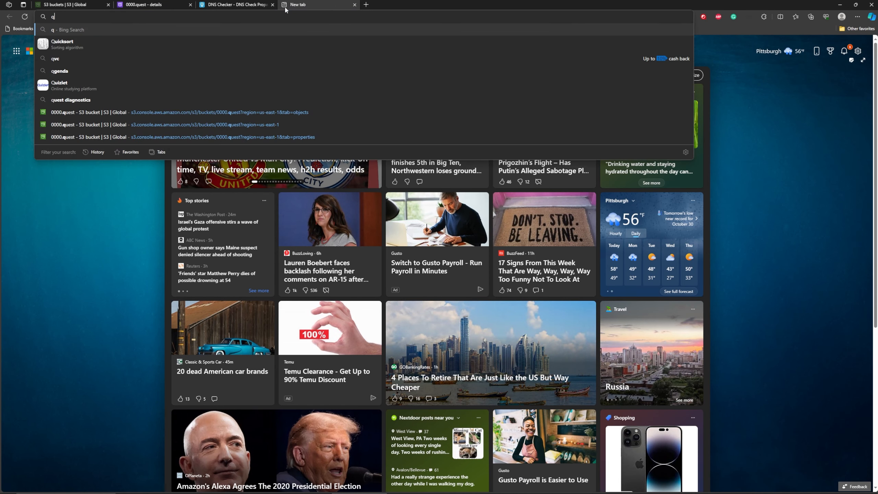
key(BackSpace)
text(000)
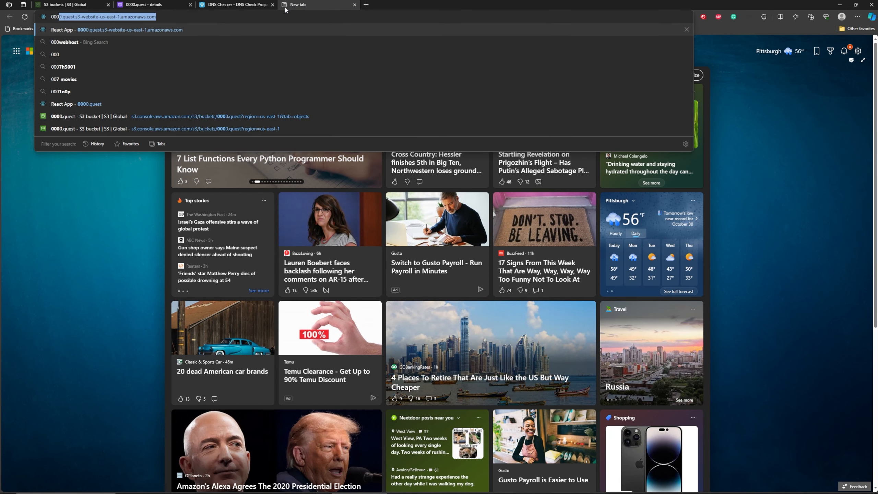
text(0.que)
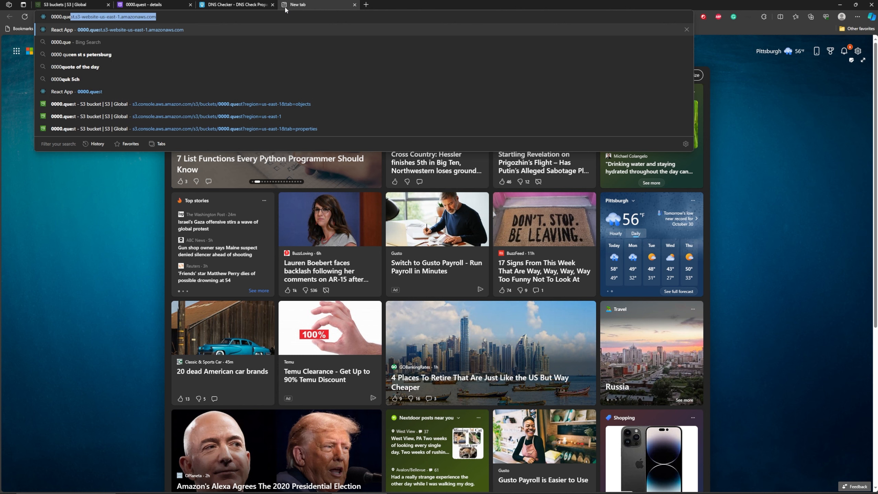
text(st)
key(Return)
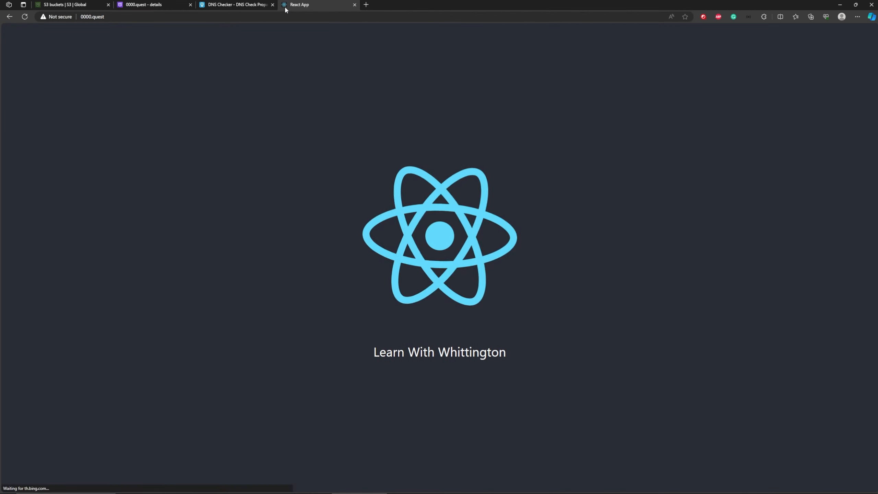
drag(371, 352, 526, 355)
click(104, 17)
click(157, 174)
click(366, 5)
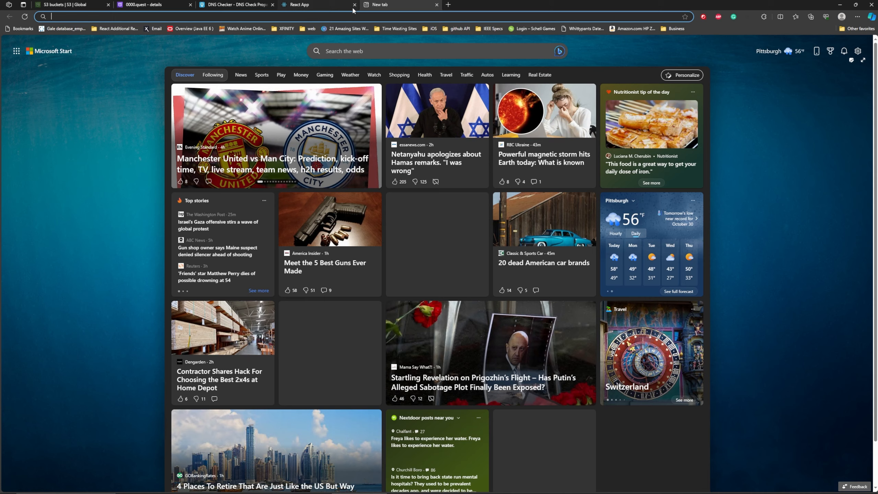
click(355, 5)
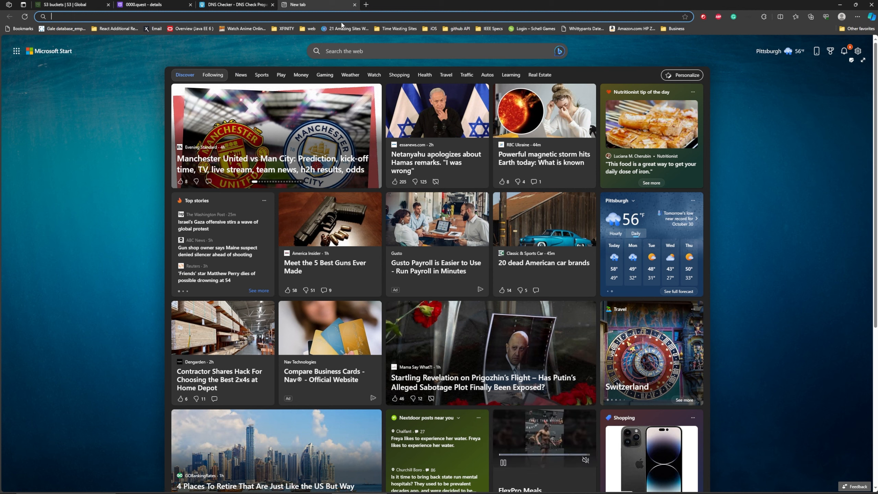
text(www.0000.quest)
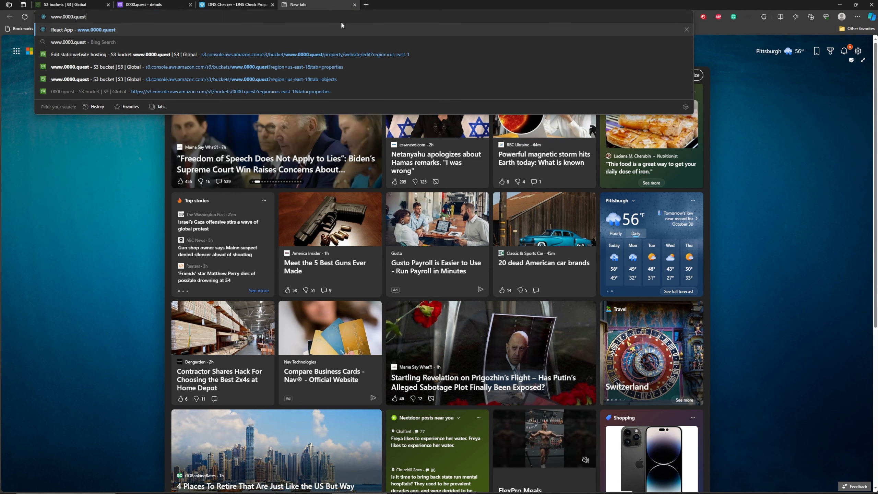
key(Return)
click(92, 17)
click(187, 204)
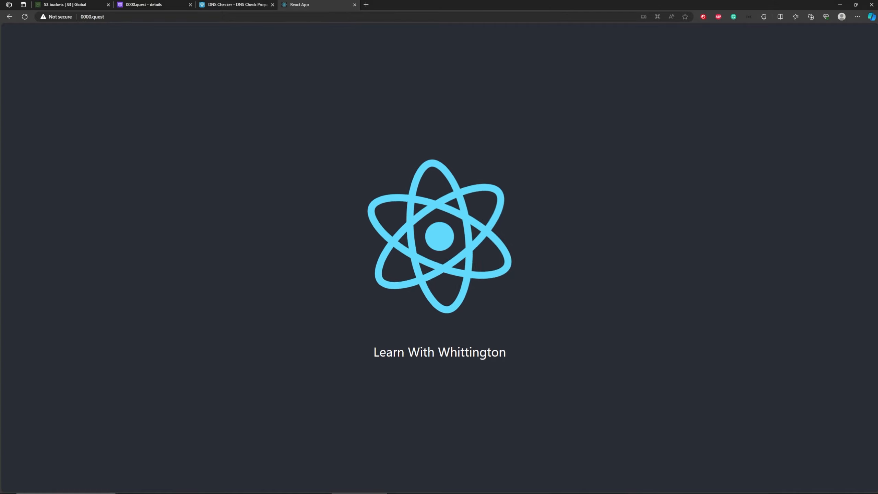
- Close the DNS Checker tab and search the AWS services for "cert" from the certificate request page
click(273, 5)
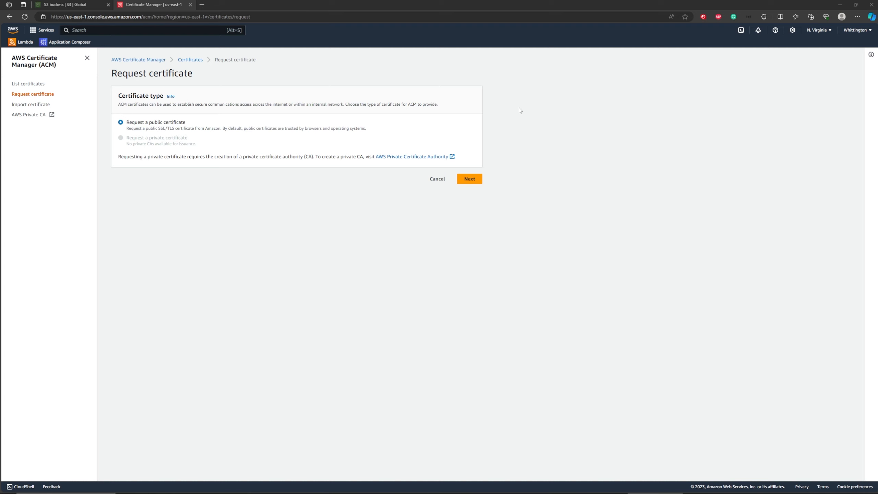
click(149, 30)
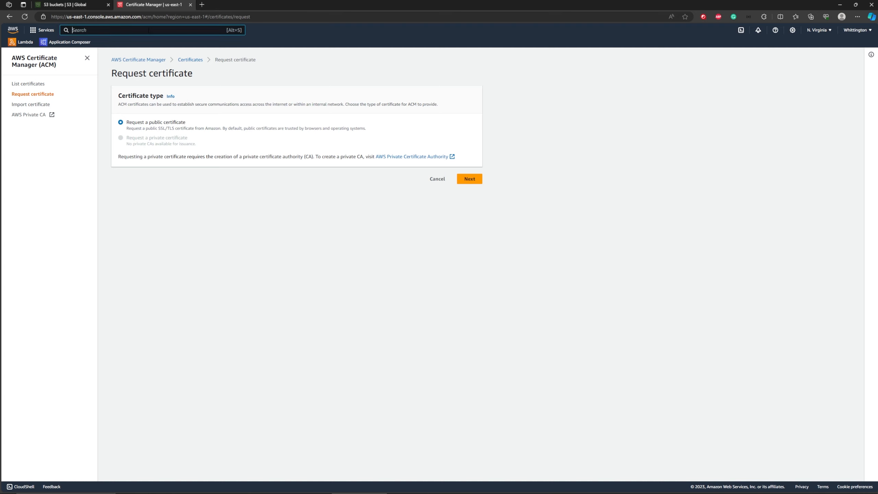
text(cert)
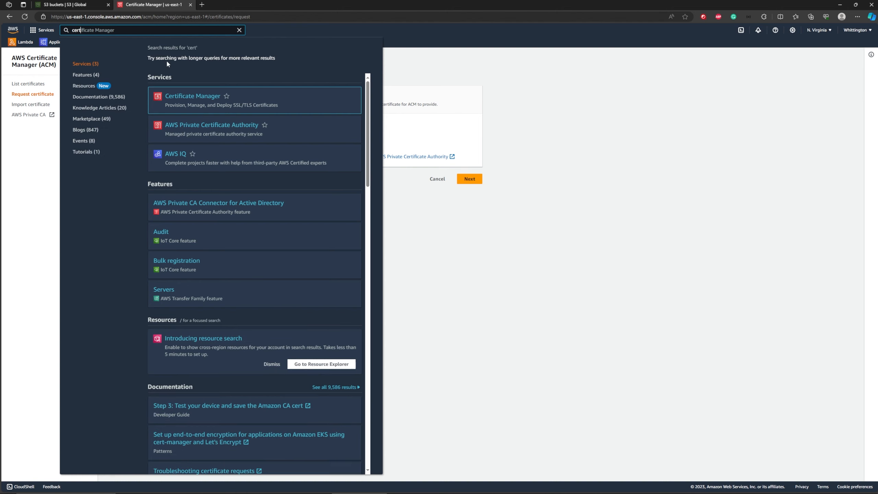
click(545, 218)
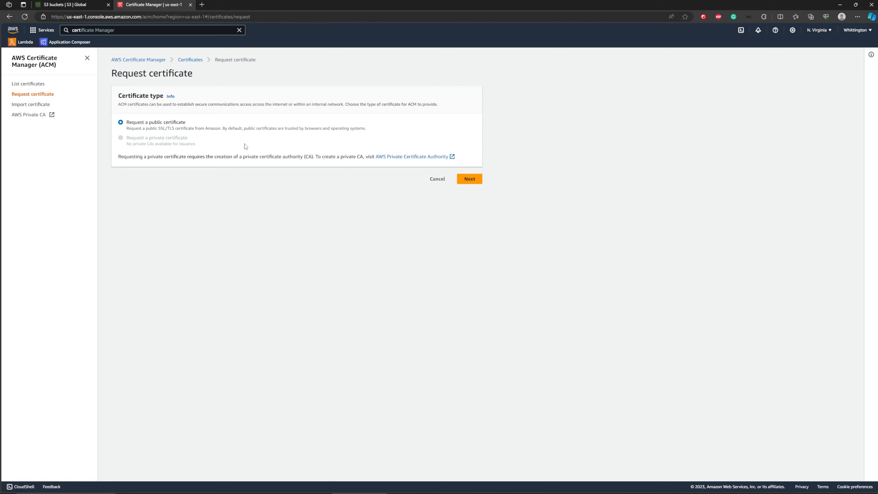
click(469, 179)
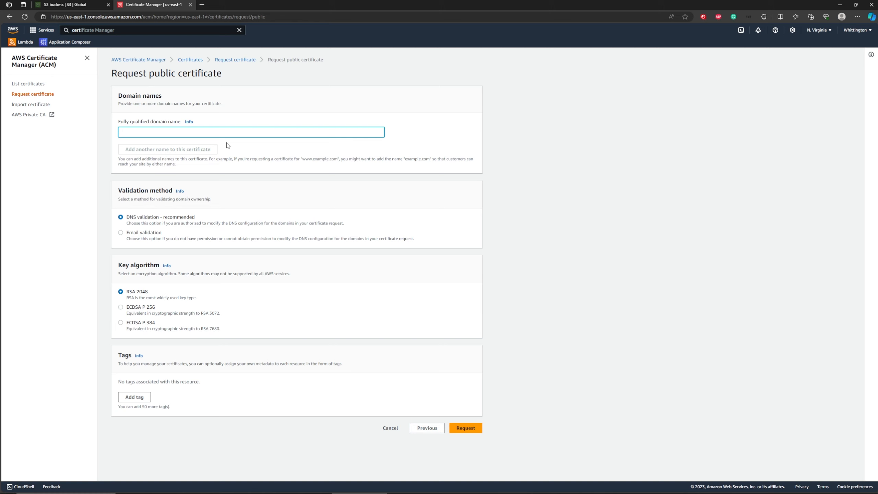
text(000.que)
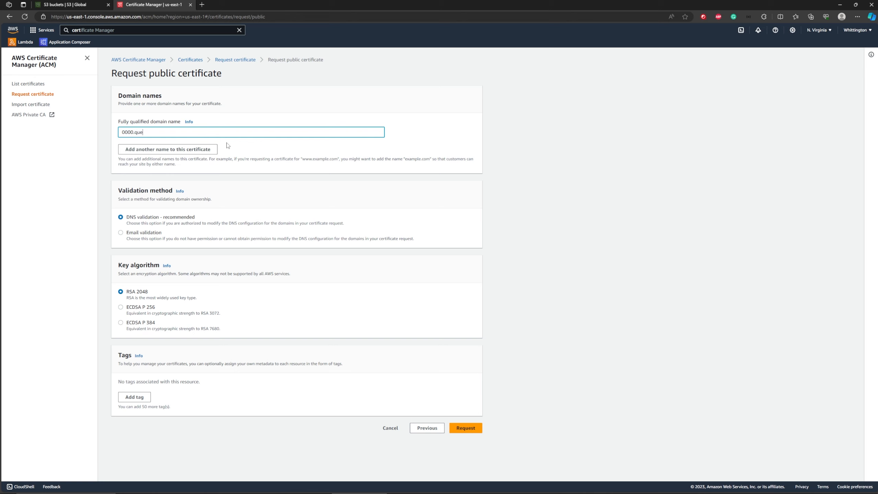
key(ctrl+shift+Left)
key(ctrl+shift+Left)
key(ctrl+c)
click(202, 149)
text(www.)
key(ctrl+v)
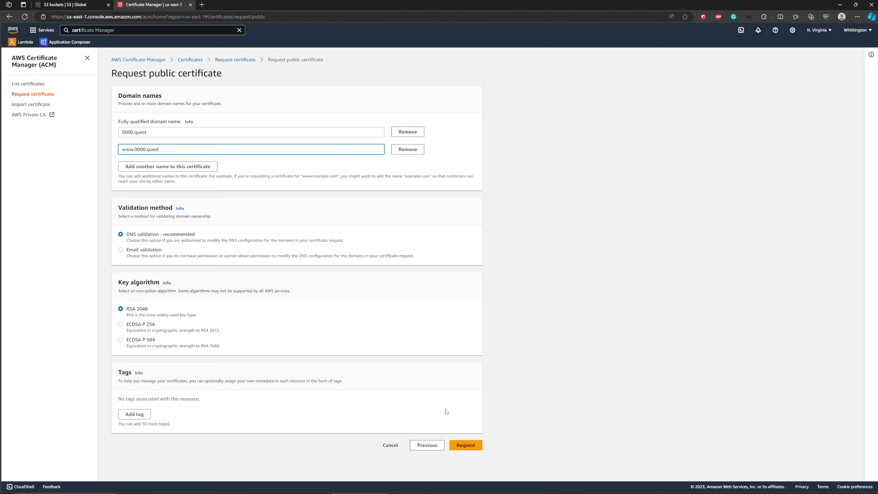
click(467, 446)
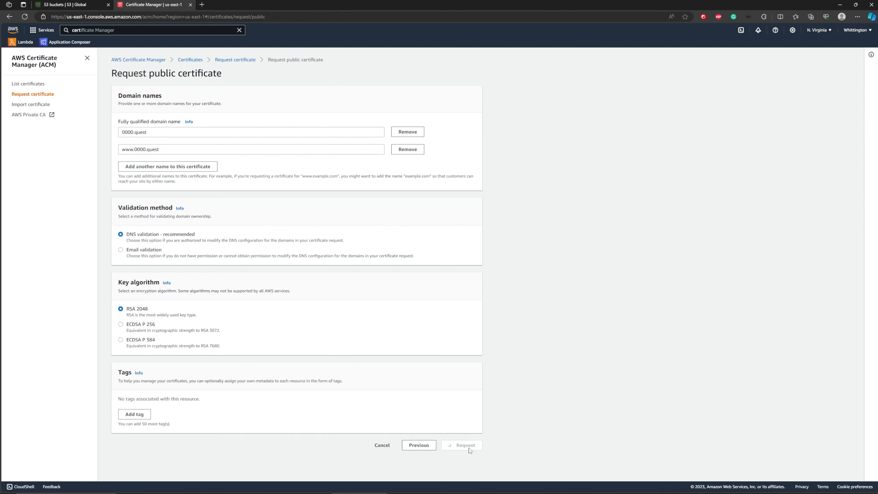
click(821, 56)
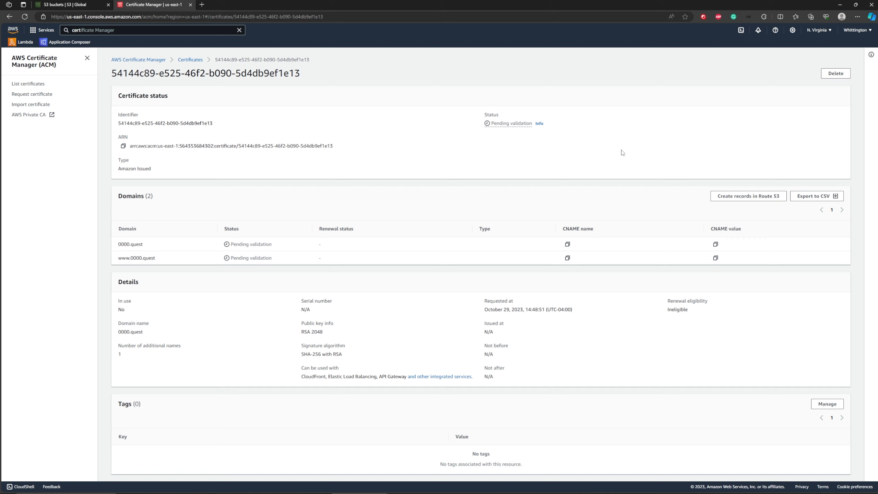
click(27, 18)
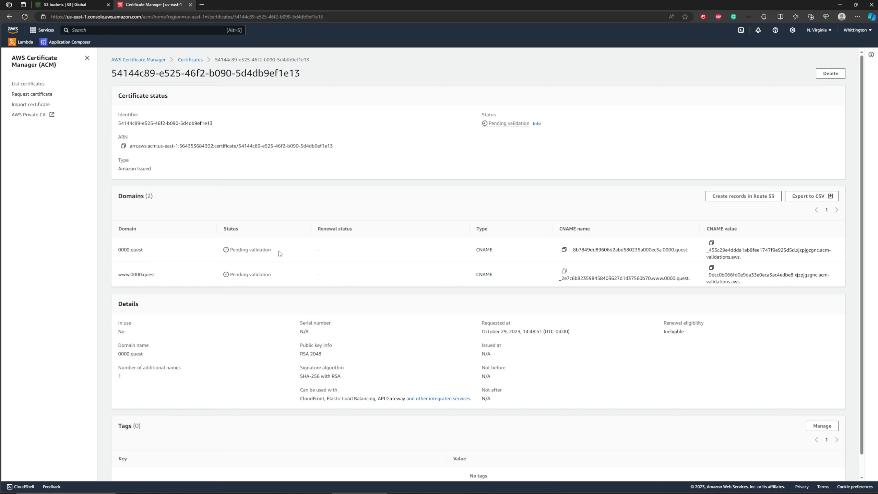
double_click(477, 249)
double_click(480, 276)
drag(140, 249, 112, 254)
drag(168, 276, 118, 276)
drag(707, 251, 555, 279)
click(743, 279)
click(627, 273)
click(730, 196)
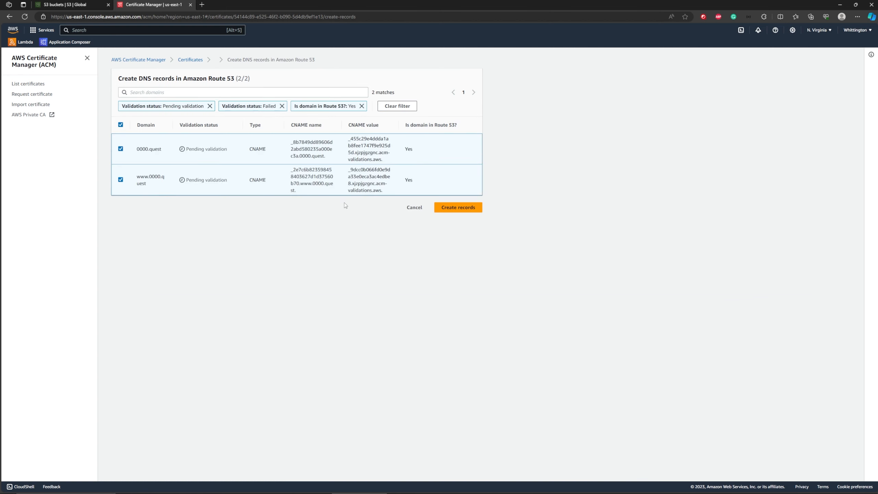
click(458, 207)
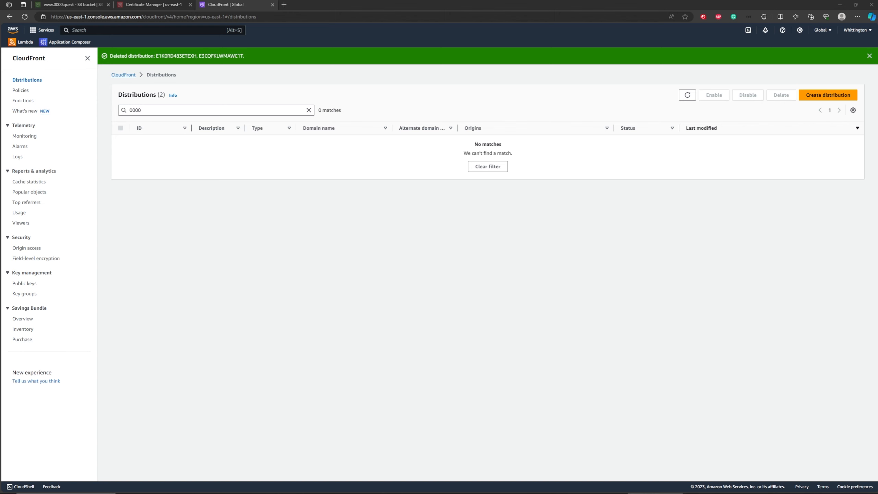
- Check the certificate's status and both domains' validation statuses in Certificate Manager, and close the search sidebar
click(153, 5)
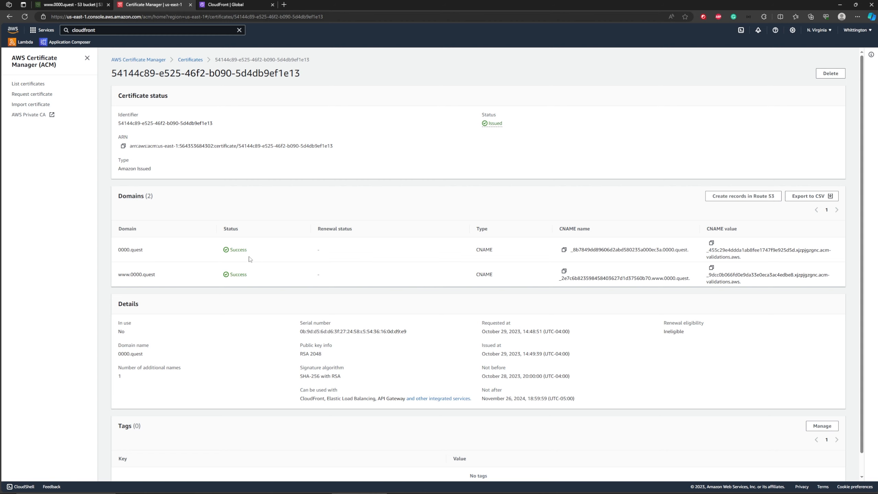
drag(248, 250, 228, 249)
drag(258, 276, 228, 276)
click(249, 261)
drag(464, 128, 152, 172)
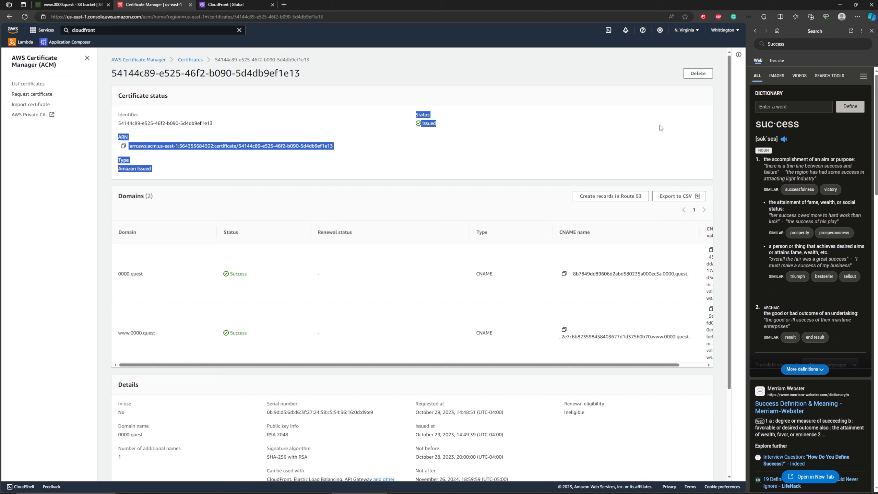
click(870, 32)
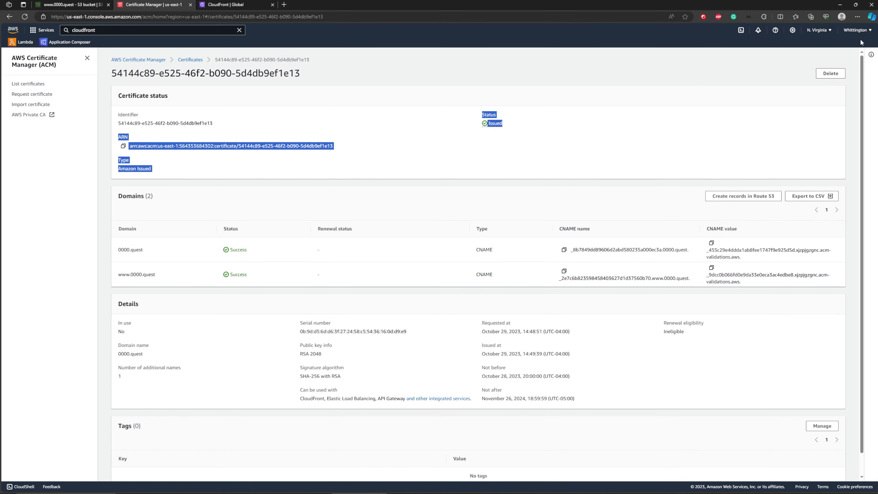
- Start creating a CloudFront distribution and view the available origin domains without choosing one
click(234, 3)
click(511, 253)
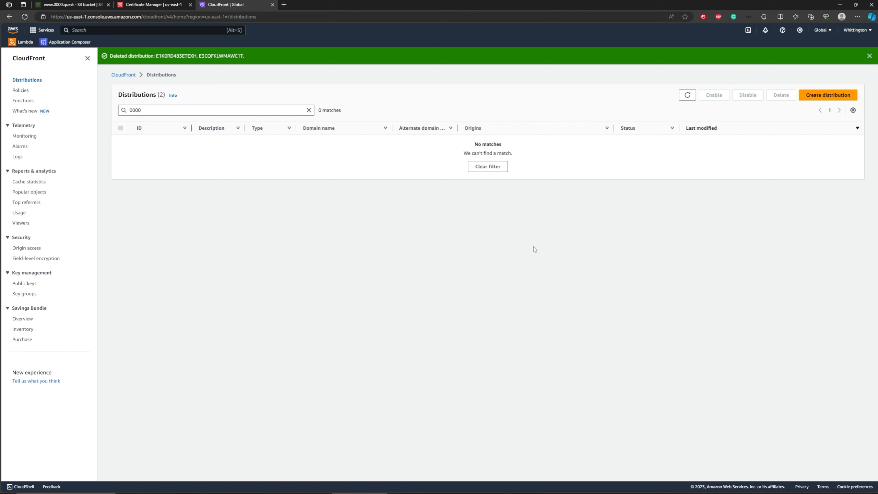
click(825, 94)
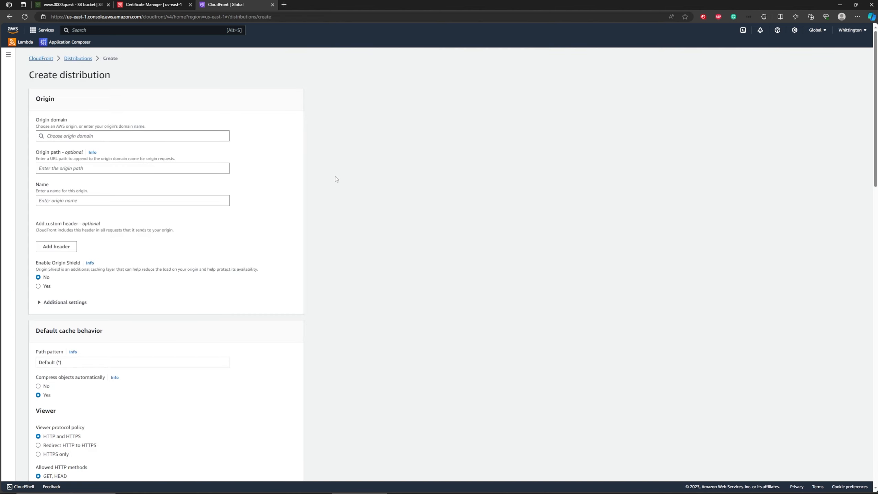
click(113, 137)
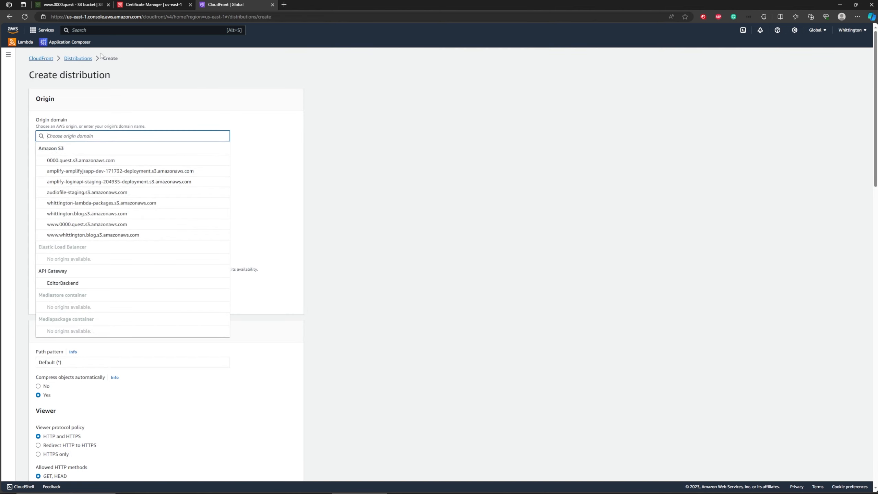
click(472, 205)
- Switch to S3 and copy the 0000.quest bucket's static website endpoint from its properties
click(71, 4)
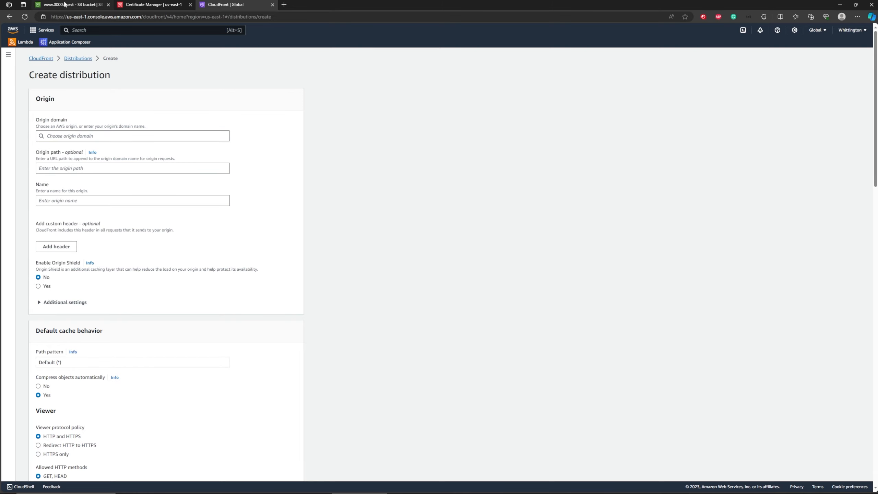
scroll(186, 126, up, 10)
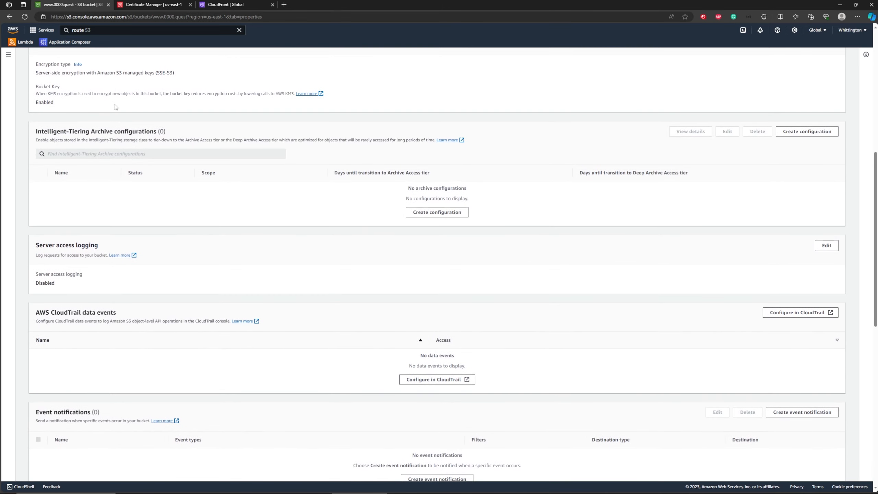
scroll(91, 94, up, 8)
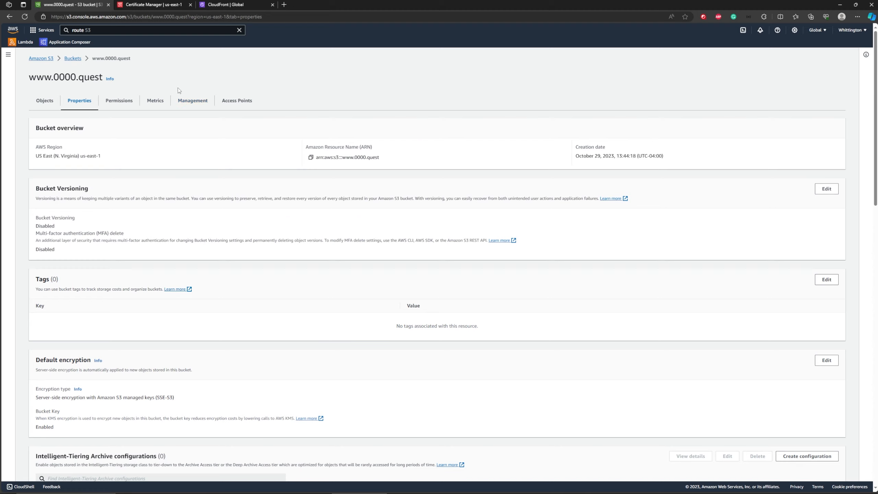
click(76, 59)
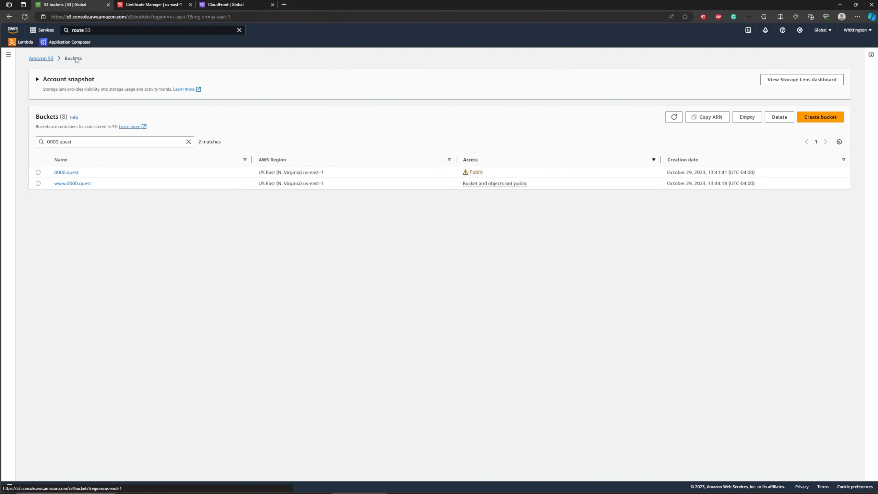
click(68, 173)
click(83, 110)
scroll(114, 183, down, 15)
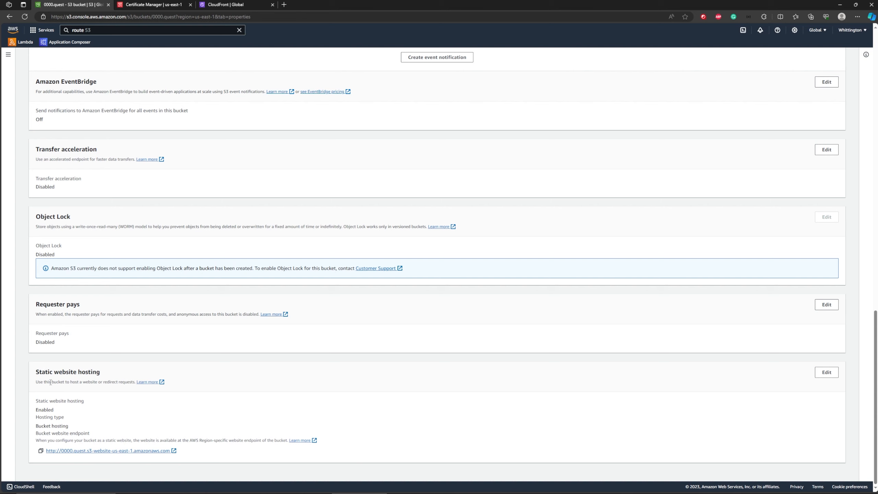
click(40, 451)
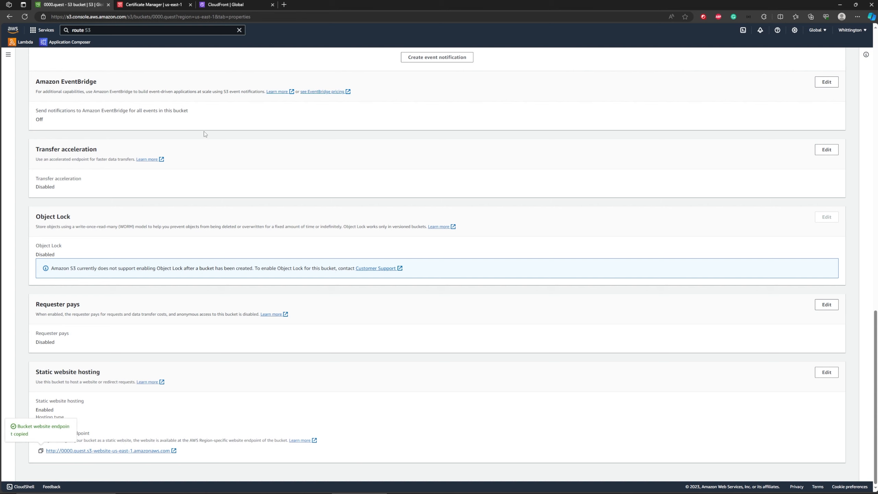
click(228, 4)
click(83, 136)
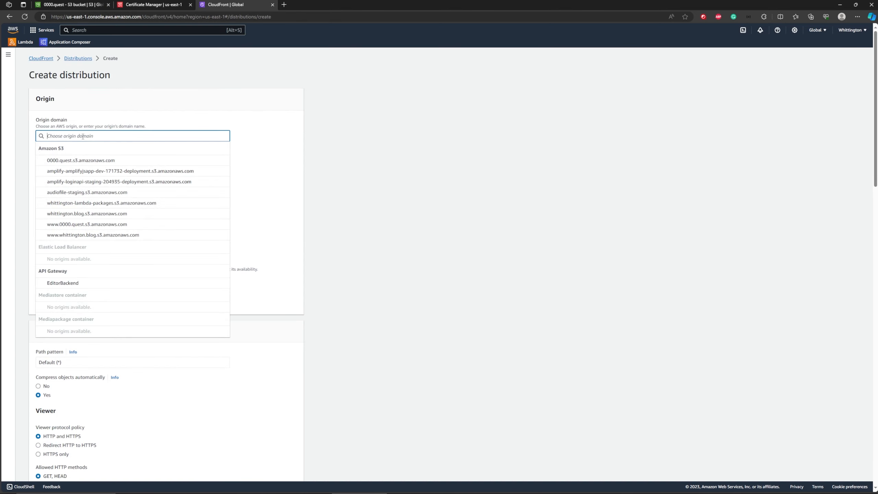
key(ctrl+v)
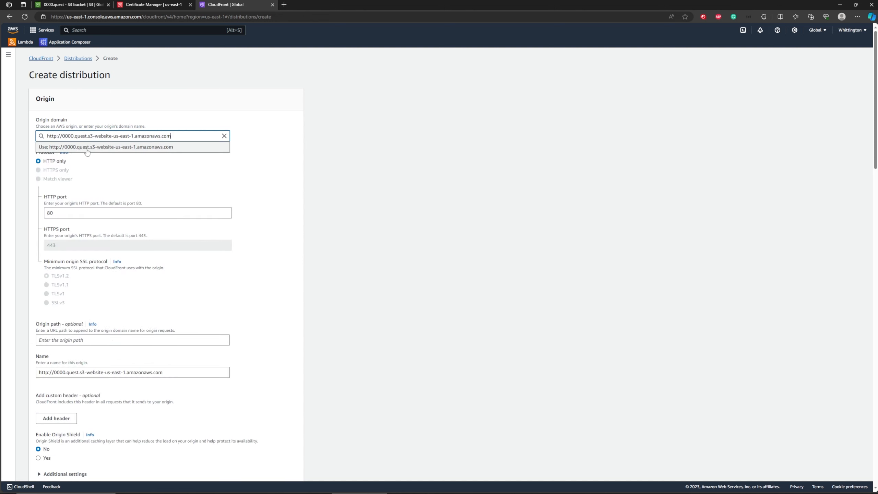
click(97, 149)
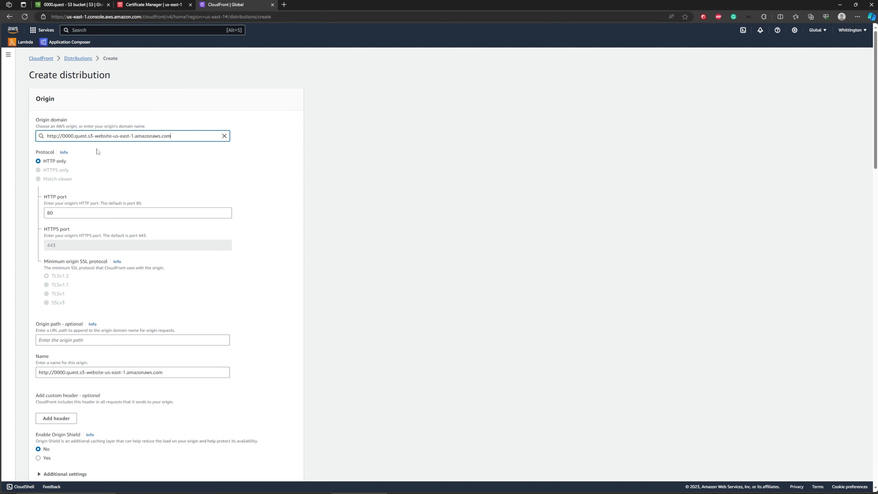
- Set the default cache behavior's viewer protocol policy to Redirect HTTP to HTTPS
scroll(131, 174, down, 2)
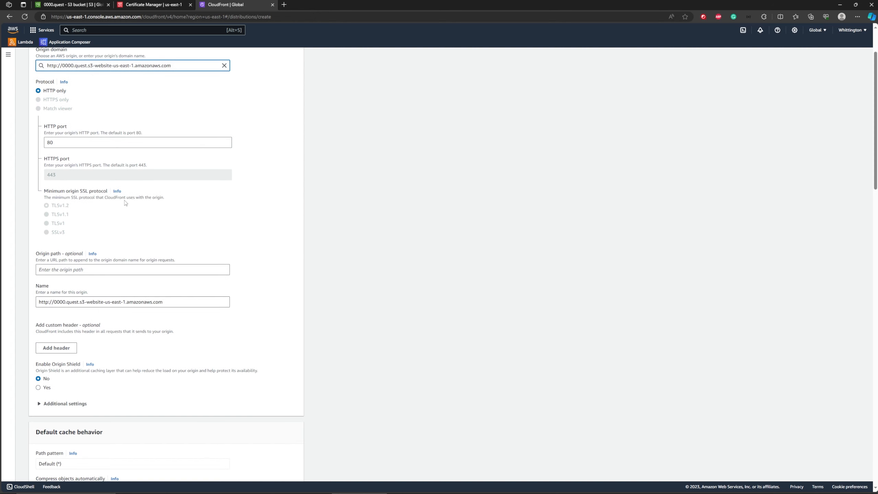
scroll(125, 203, down, 2)
scroll(125, 200, down, 4)
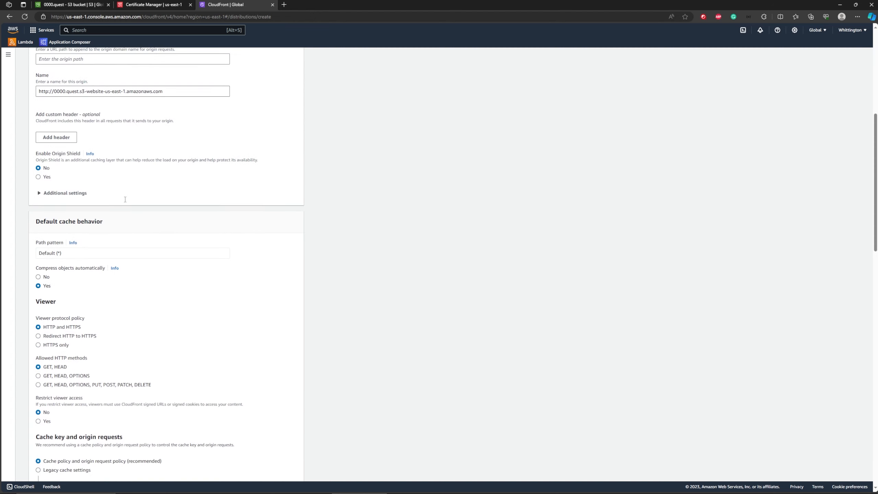
scroll(127, 177, down, 4)
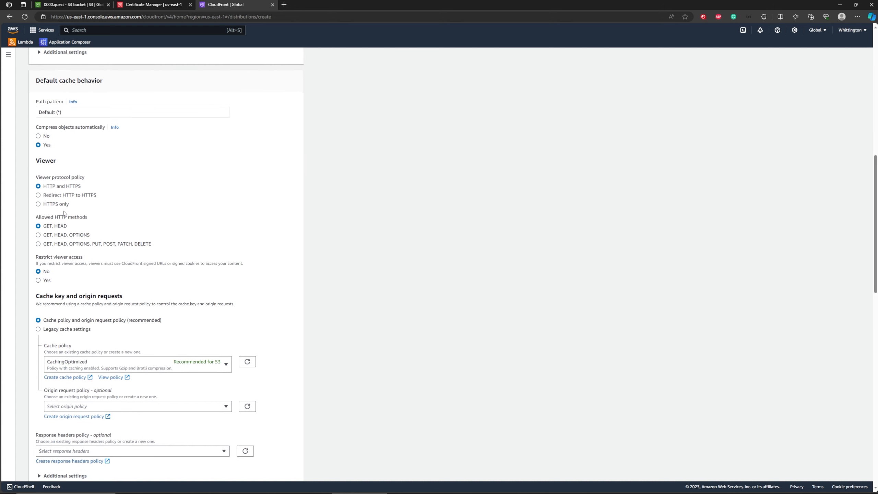
click(51, 199)
- Choose not to enable security protections under Web Application Firewall (WAF)
scroll(182, 202, down, 4)
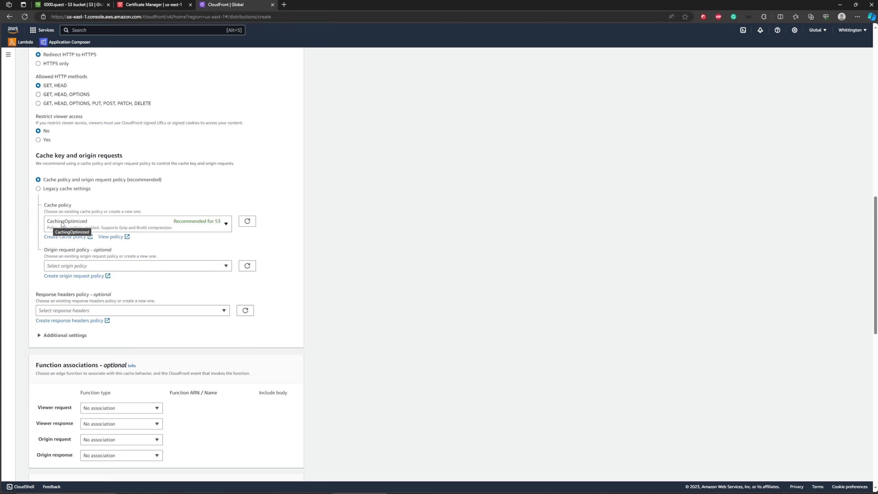
scroll(234, 230, down, 6)
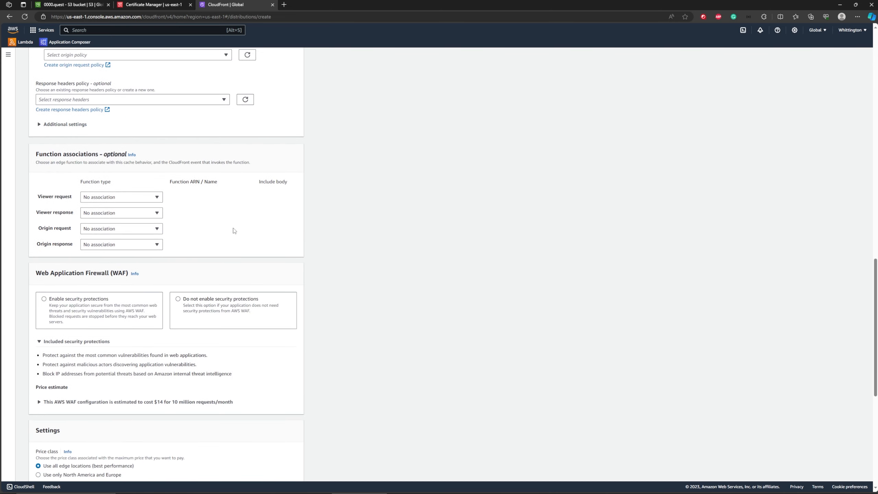
scroll(234, 230, down, 8)
scroll(233, 230, up, 4)
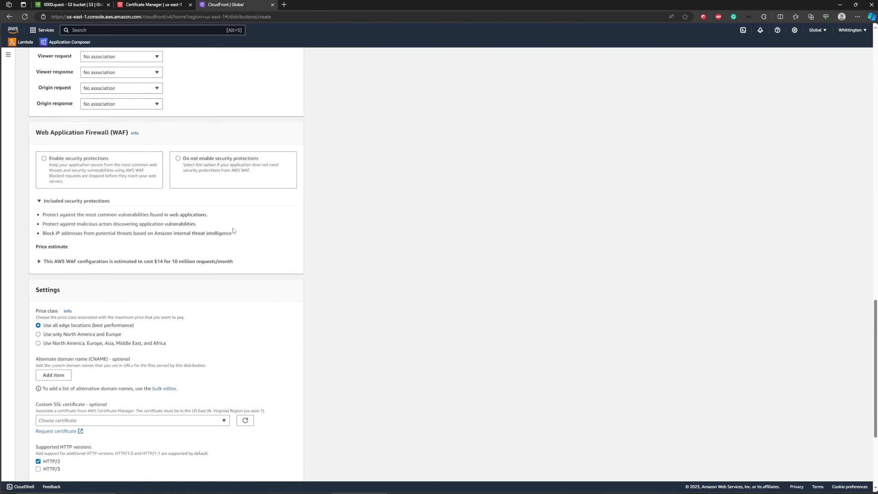
click(187, 161)
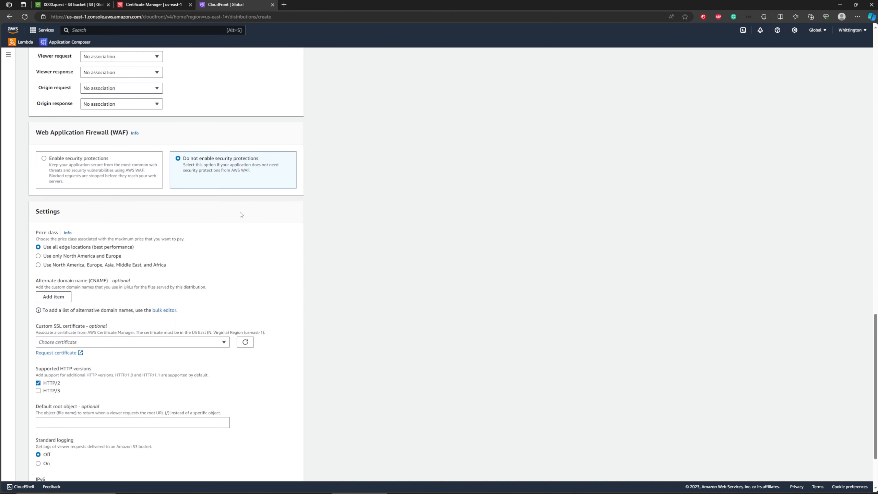
- Add 0000.quest as an alternate domain name (CNAME) in the distribution settings
scroll(221, 199, down, 2)
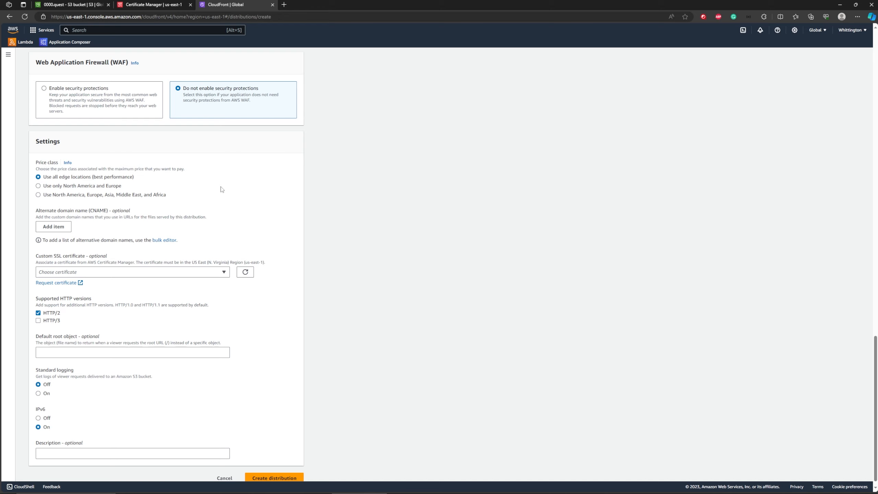
scroll(147, 187, down, 1)
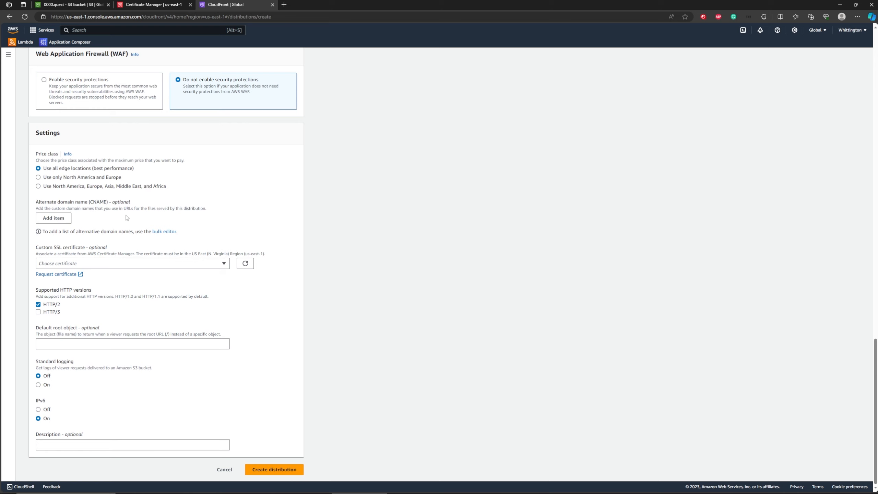
click(62, 223)
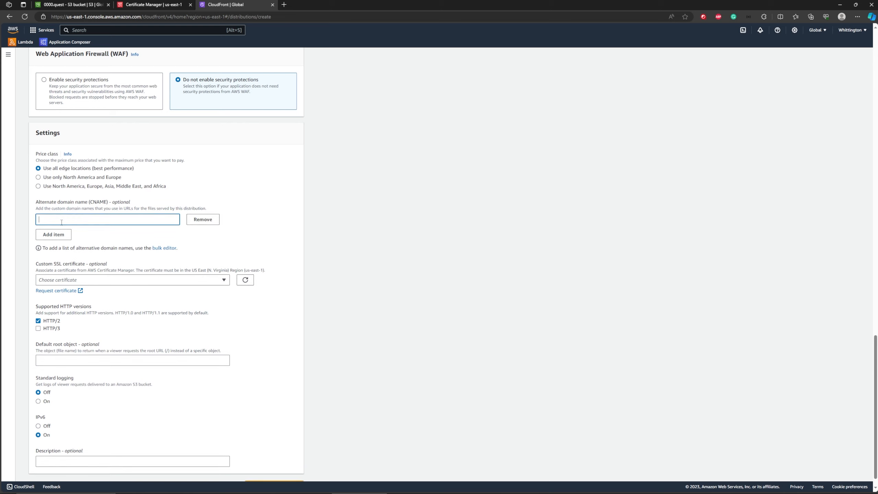
text(0000)
text(.quest)
click(149, 200)
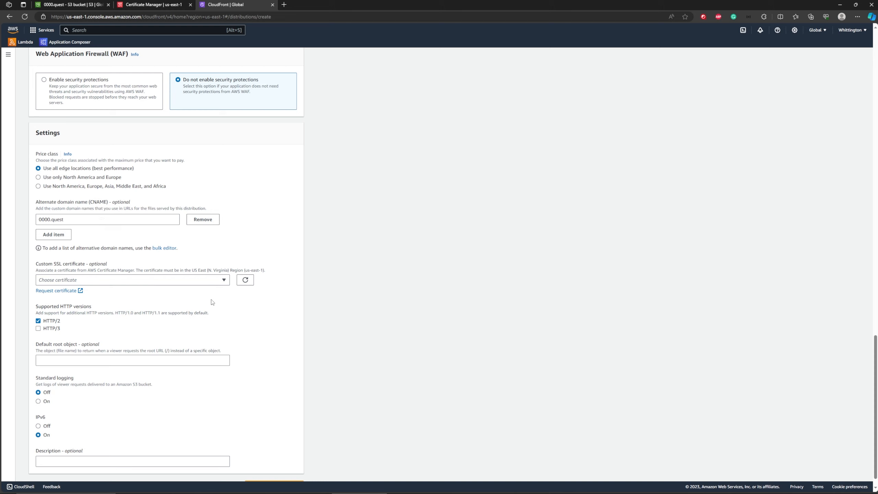
- Assign the 0000.quest ACM certificate as the custom SSL certificate and create the distribution
click(223, 280)
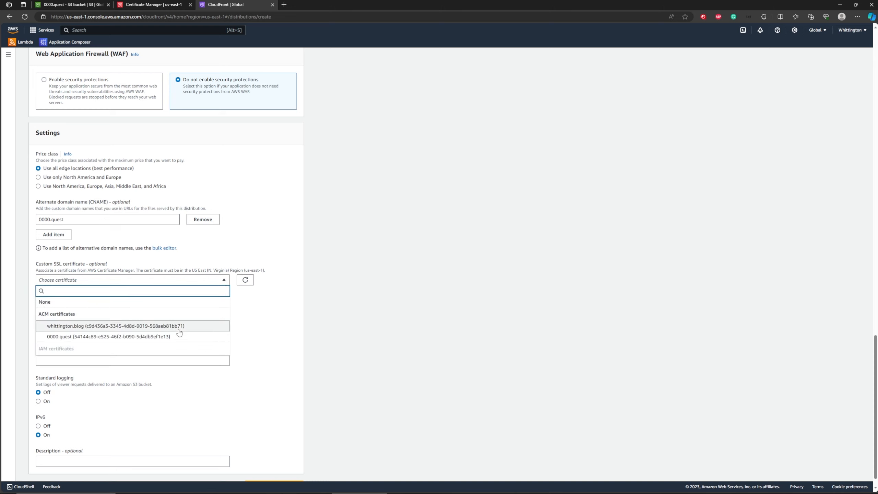
click(157, 336)
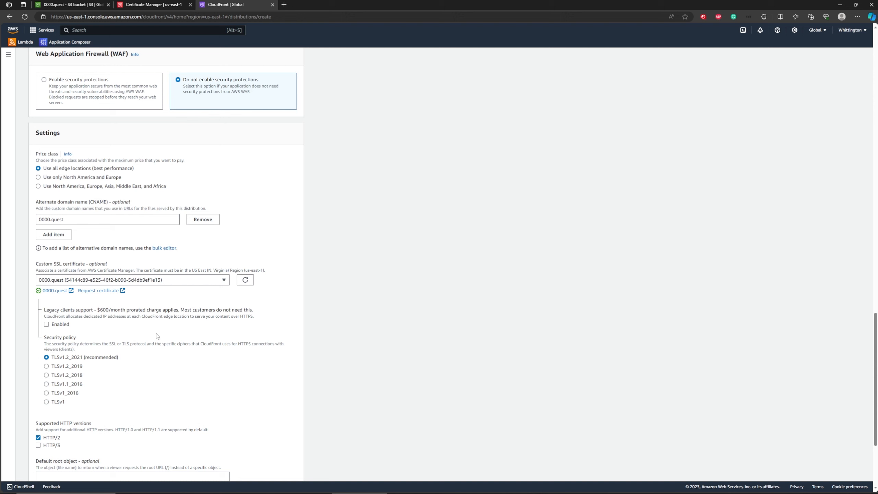
scroll(157, 336, down, 4)
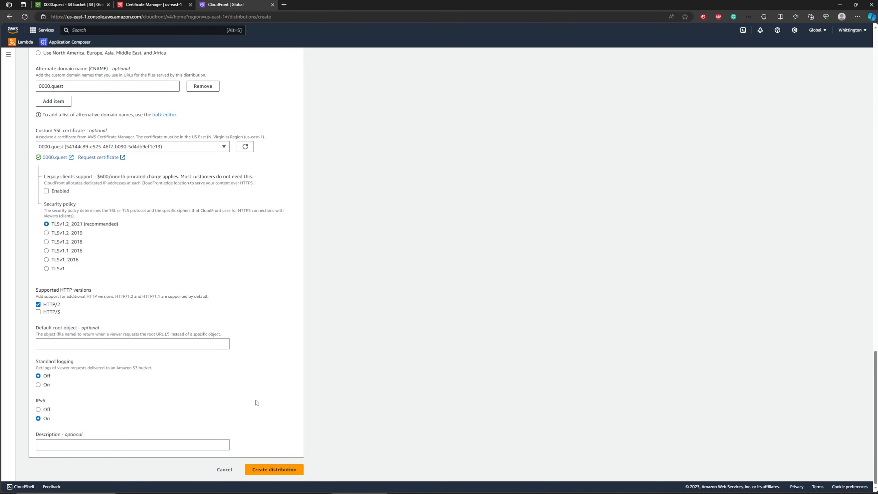
click(276, 469)
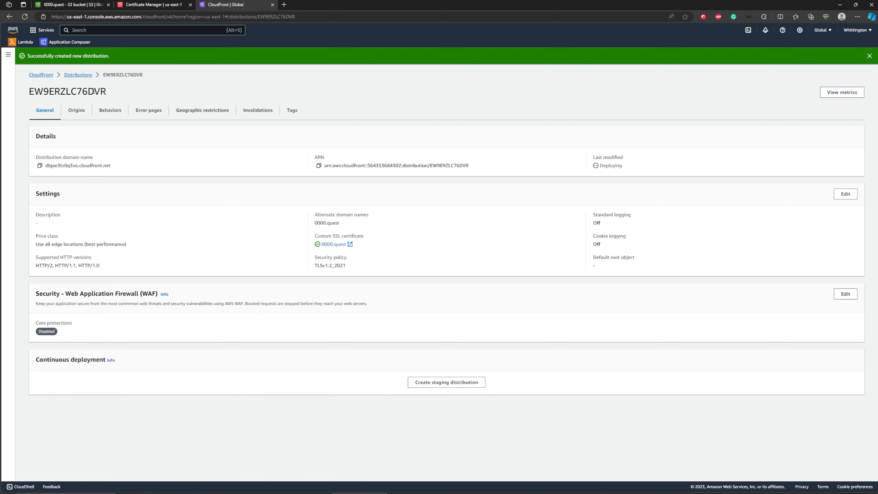
- Filter the distributions list by 0000 and start creating another distribution
click(78, 76)
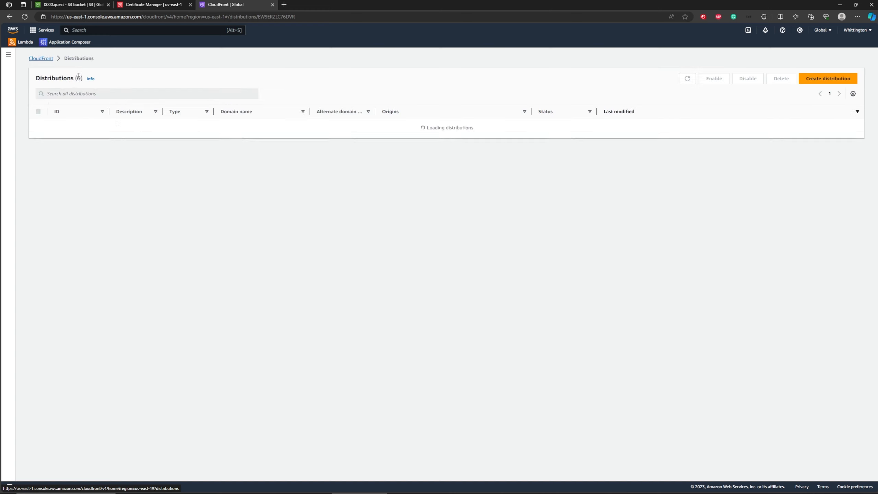
text(0000)
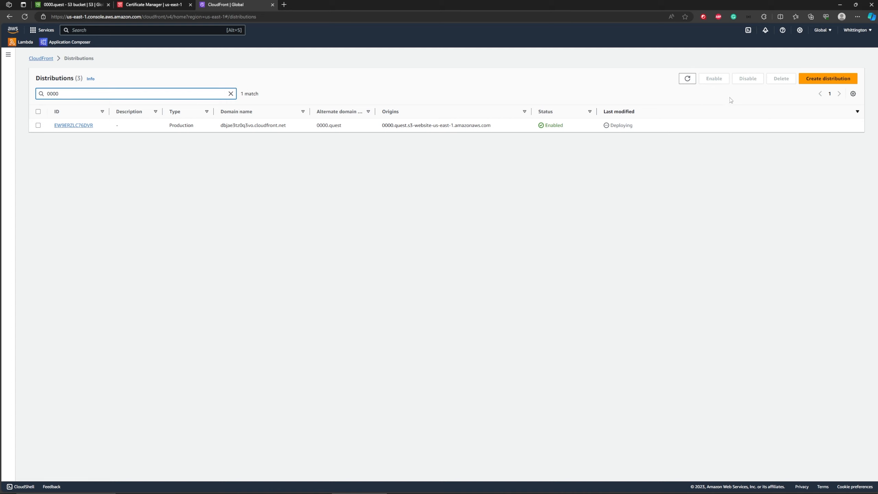
click(810, 82)
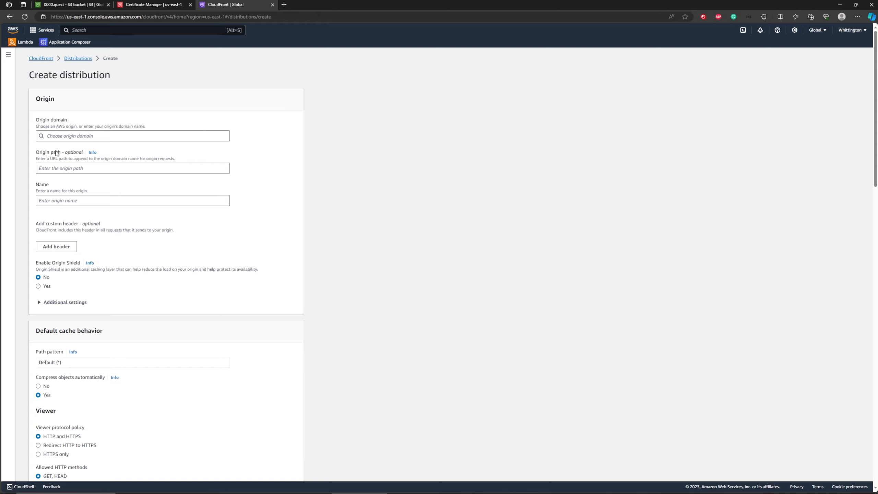
click(74, 136)
click(69, 4)
scroll(100, 83, up, 15)
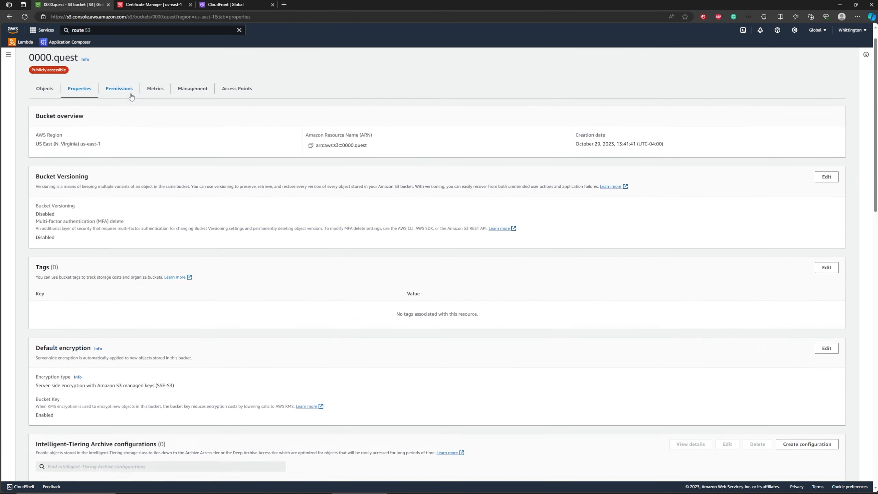
click(73, 58)
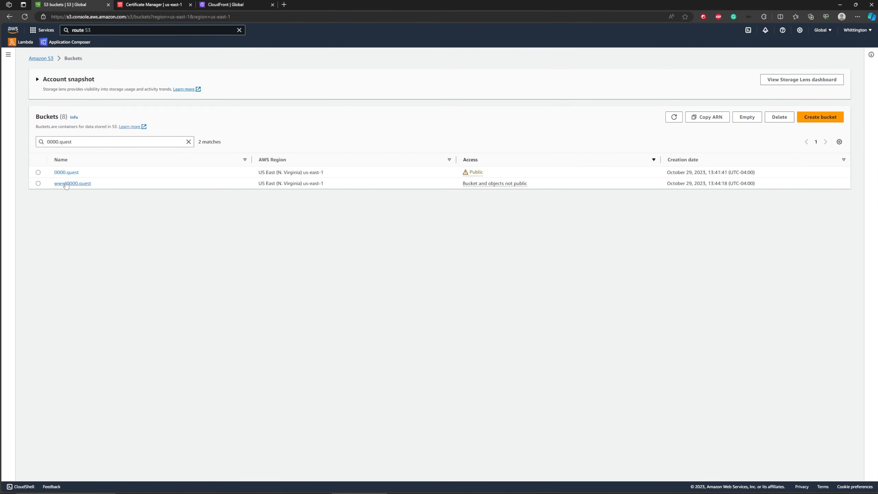
click(66, 182)
click(80, 100)
scroll(113, 166, down, 15)
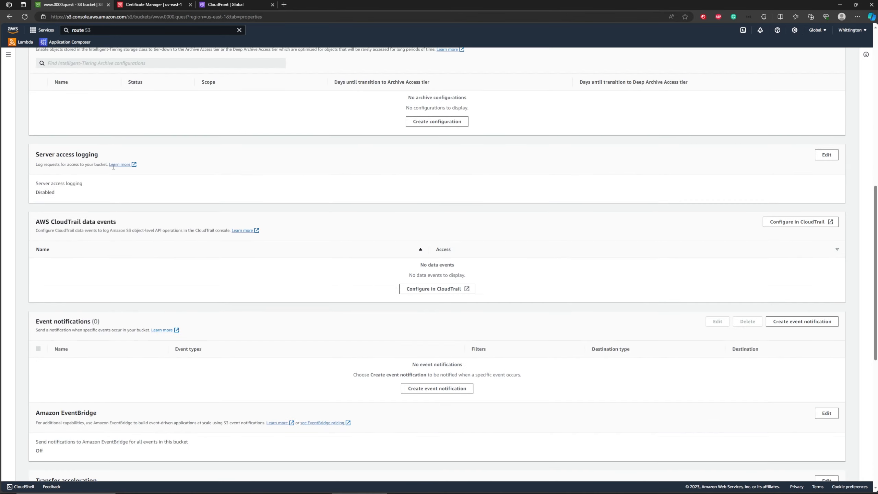
click(40, 450)
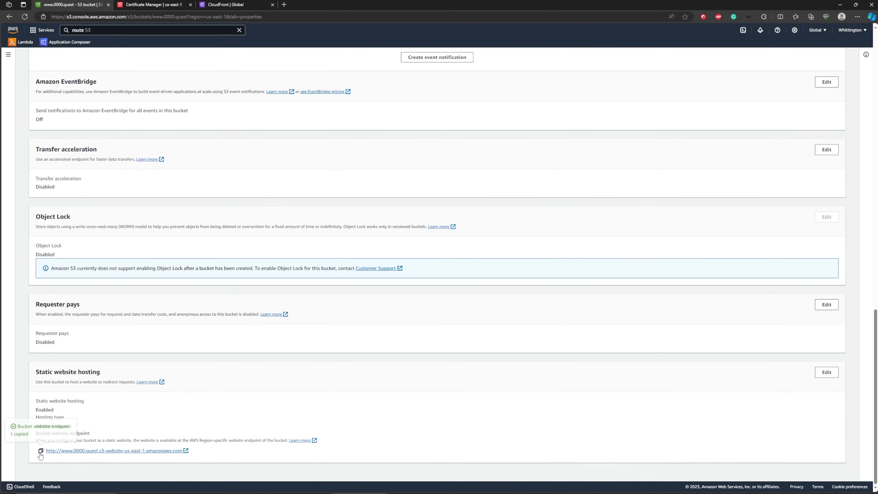
click(225, 4)
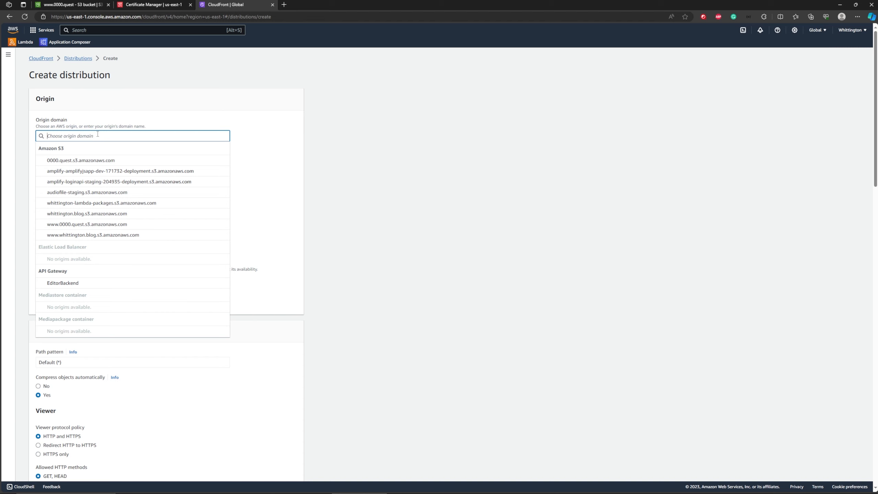
key(ctrl+v)
click(123, 145)
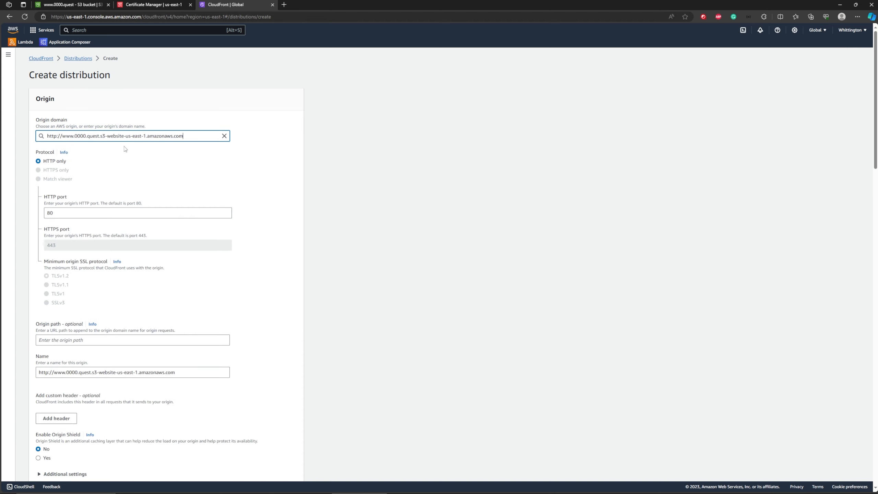
scroll(153, 176, down, 4)
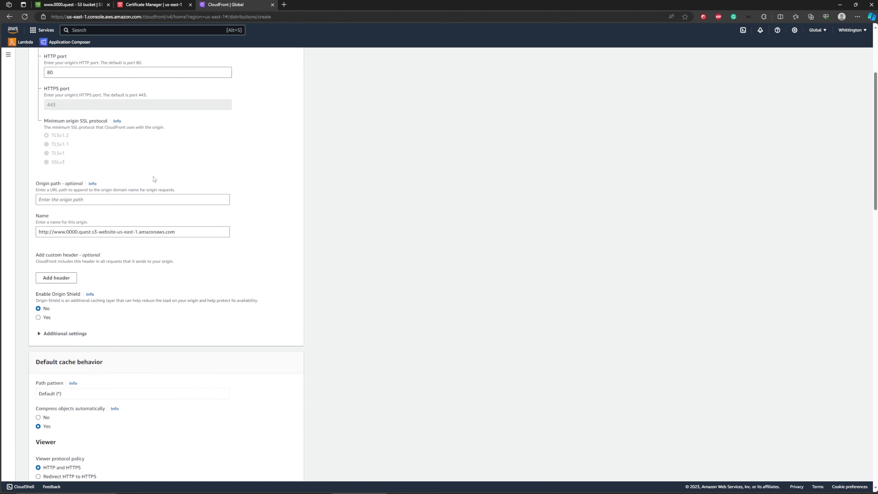
scroll(154, 179, down, 6)
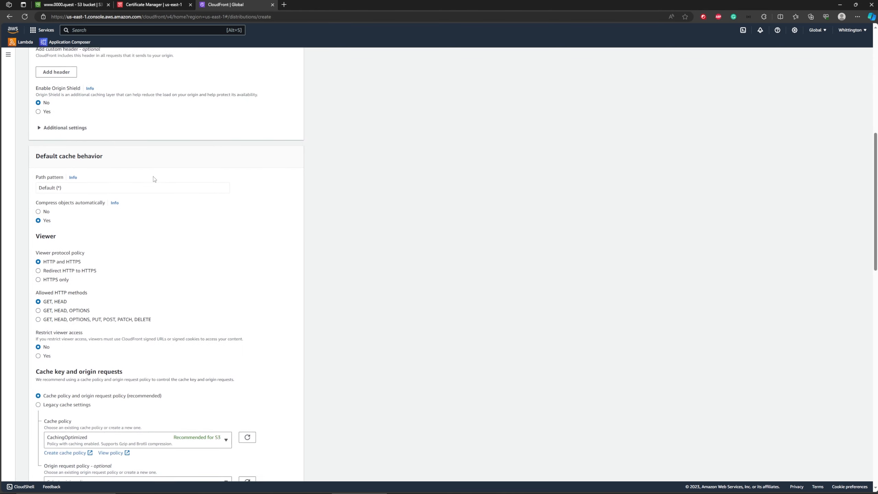
- Set the viewer protocol policy to Redirect HTTP to HTTPS and choose not to enable WAF security protections
scroll(155, 179, down, 2)
click(83, 196)
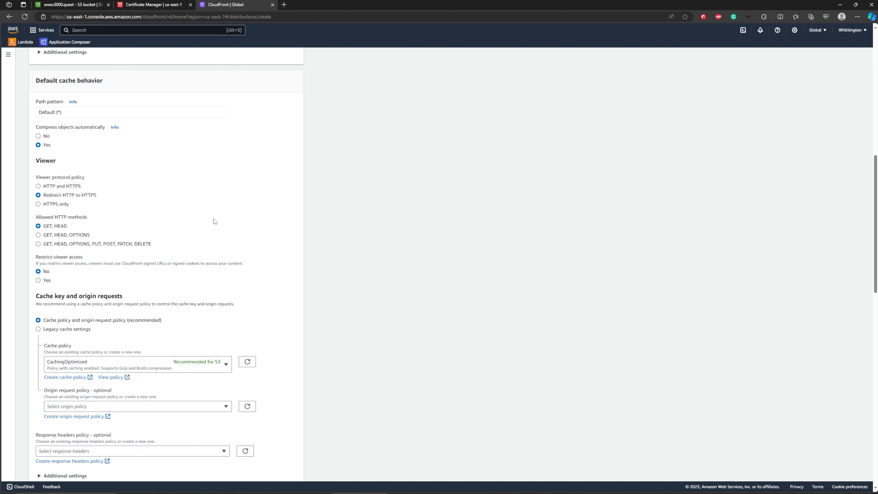
scroll(214, 221, down, 4)
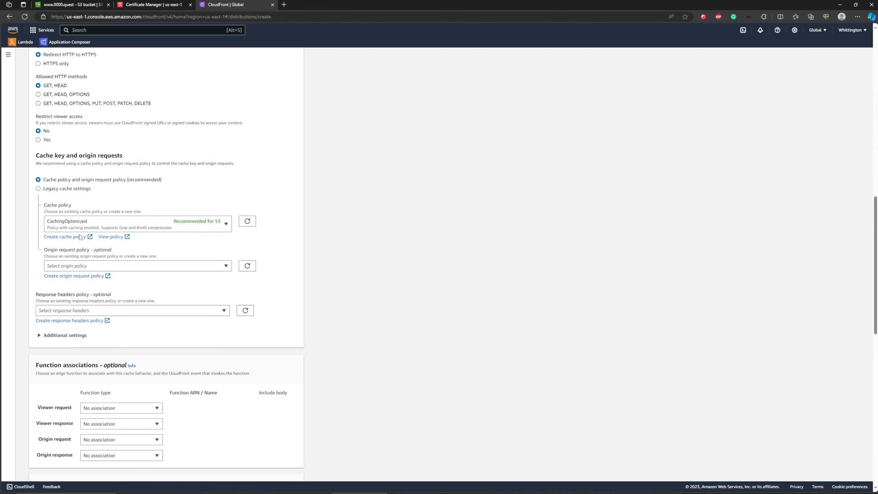
scroll(264, 243, down, 6)
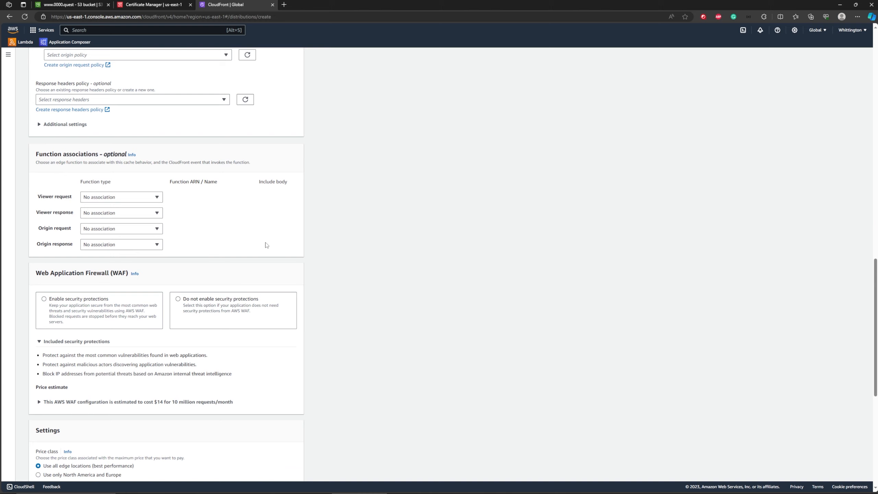
scroll(267, 244, down, 2)
click(202, 235)
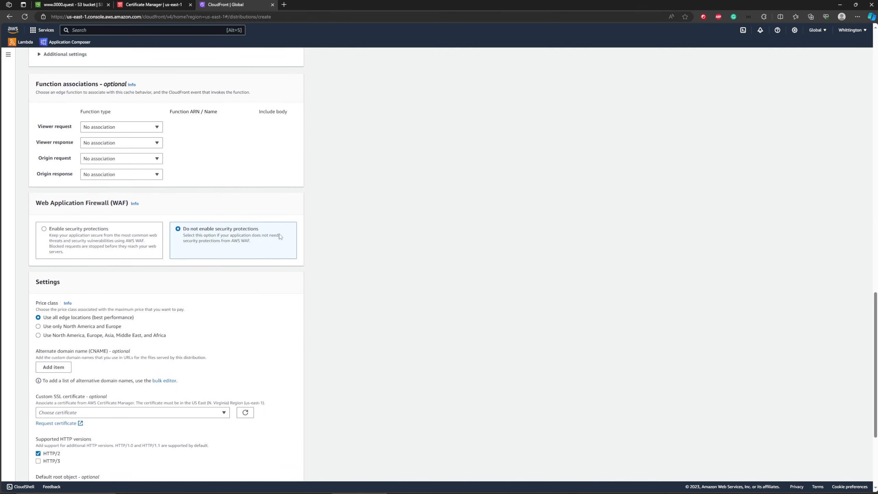
scroll(282, 242, down, 4)
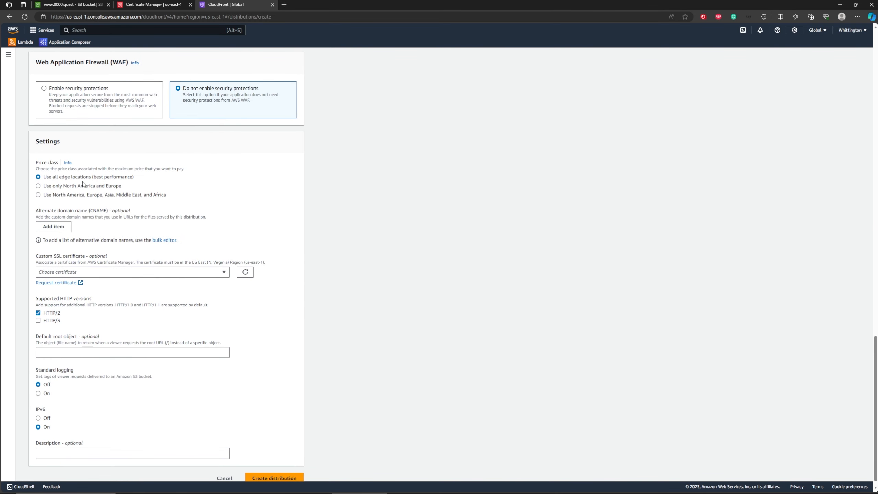
scroll(278, 223, down, 1)
click(68, 218)
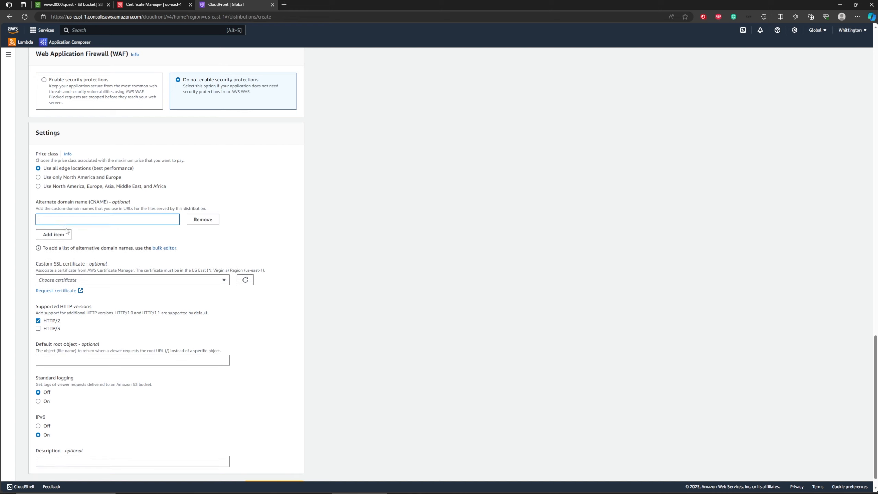
text(www.0000.quest)
- Assign the 0000.quest ACM certificate as the custom SSL certificate and create the www distribution
click(99, 281)
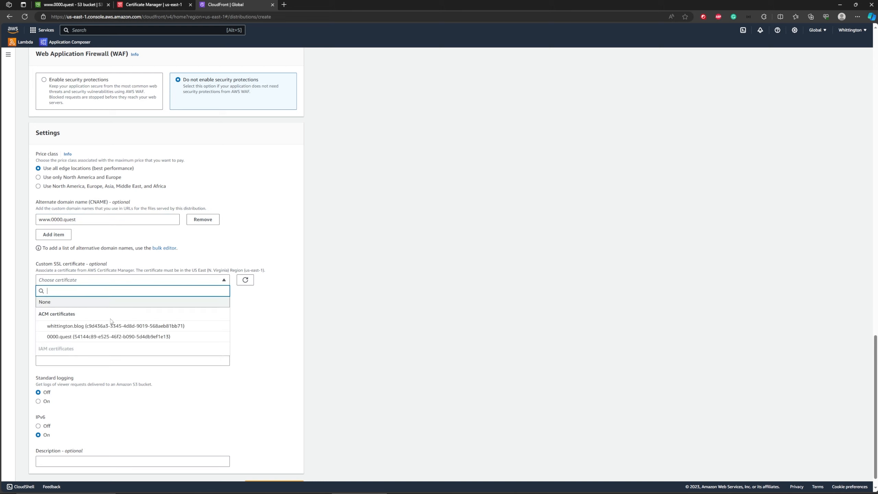
click(114, 337)
scroll(187, 333, down, 4)
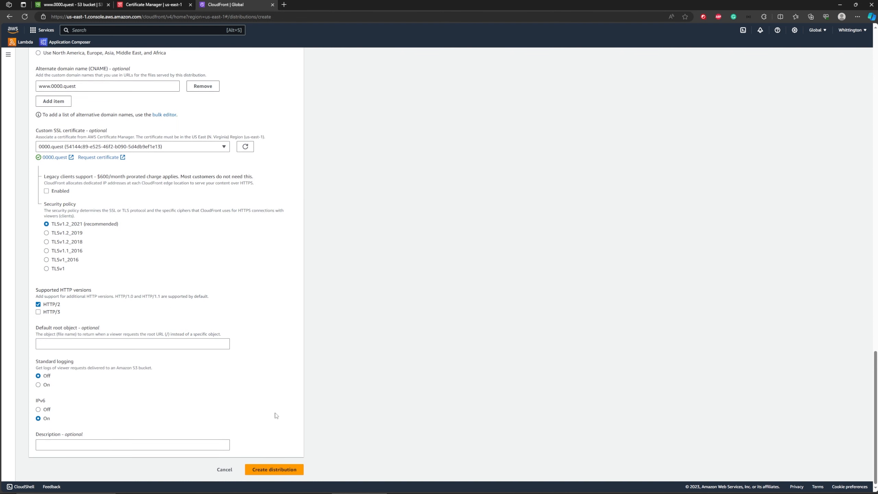
click(290, 474)
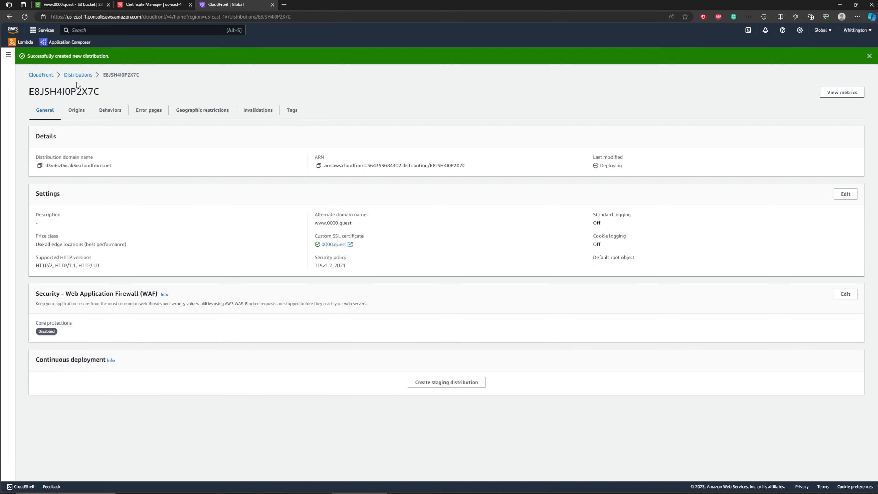
- Filter the distributions list by 0000, examine both distributions' domain names and deployment status, and refresh the list
click(78, 75)
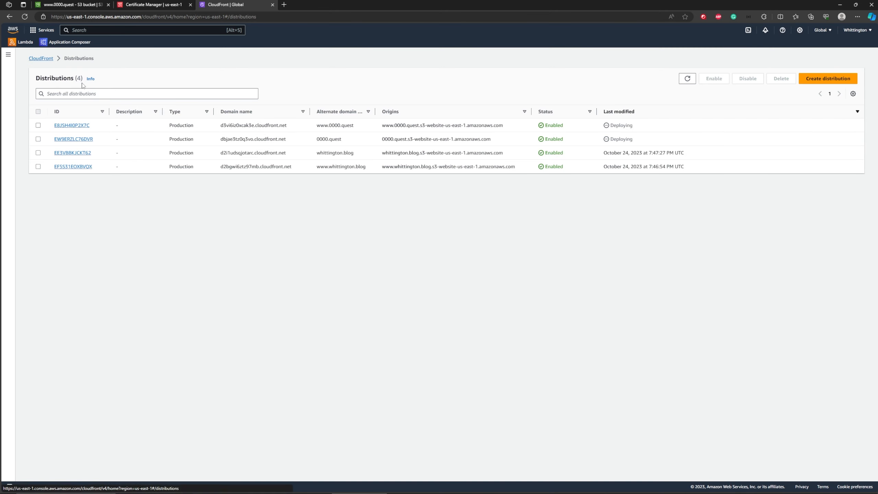
click(91, 93)
text(0000)
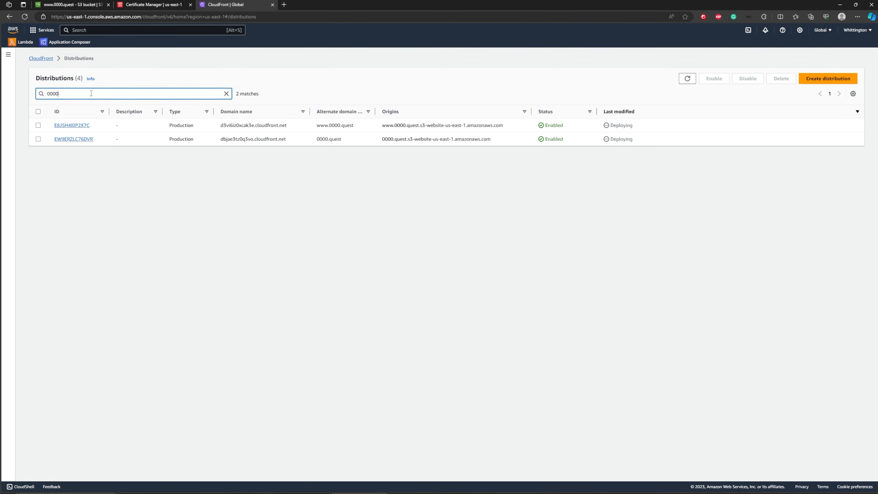
mouse_move(619, 125)
mouse_down()
mouse_move(632, 125)
mouse_move(635, 138)
mouse_move(608, 139)
mouse_up()
click(614, 176)
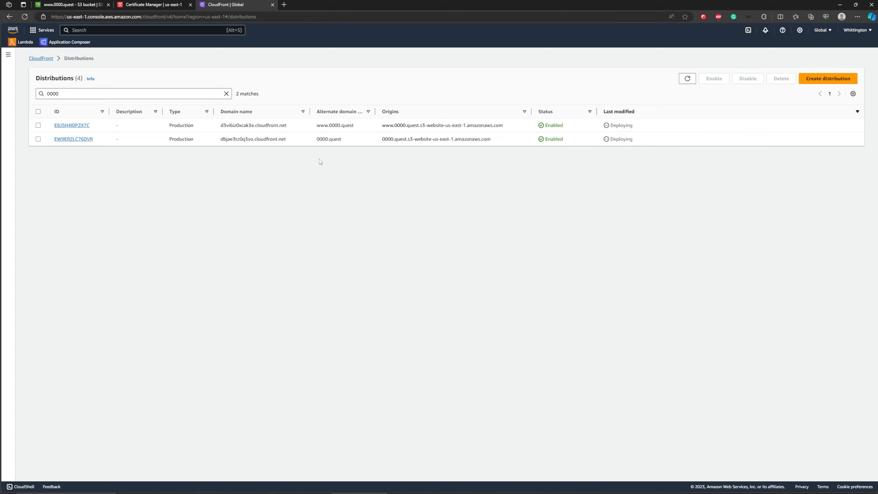
drag(288, 125, 221, 132)
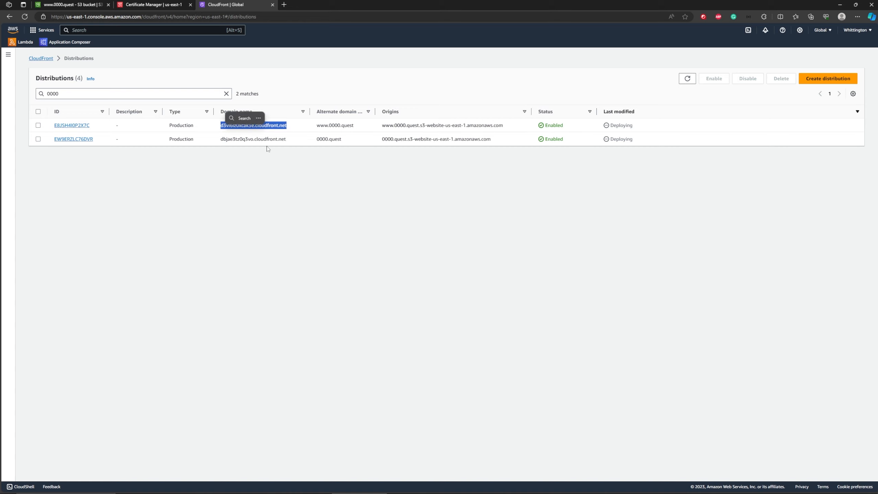
drag(286, 138, 223, 139)
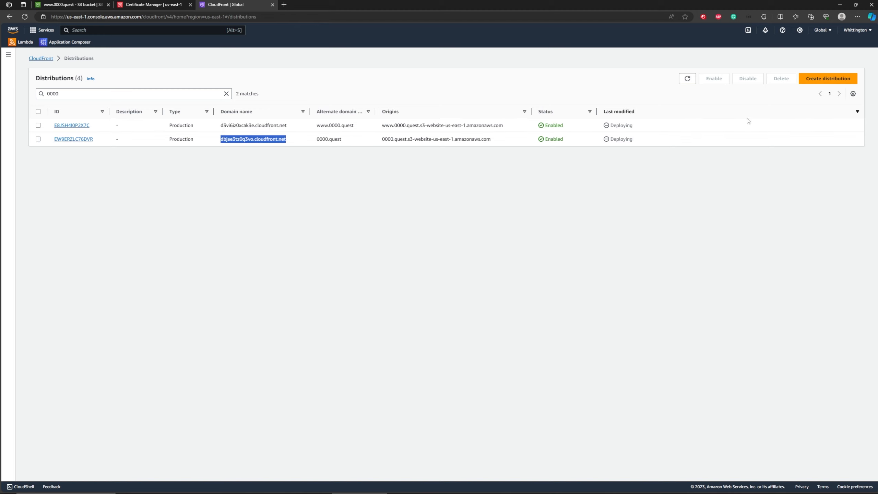
click(683, 80)
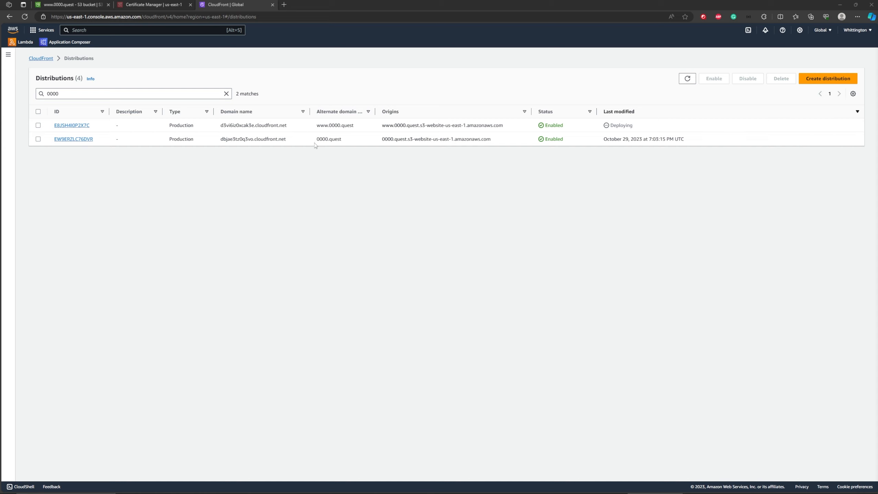
- Copy the 0000.quest distribution's domain name, load dbjae3tz0q3vo.cloudfront.net in a new browser tab to test it, and close that tab
drag(317, 138, 342, 140)
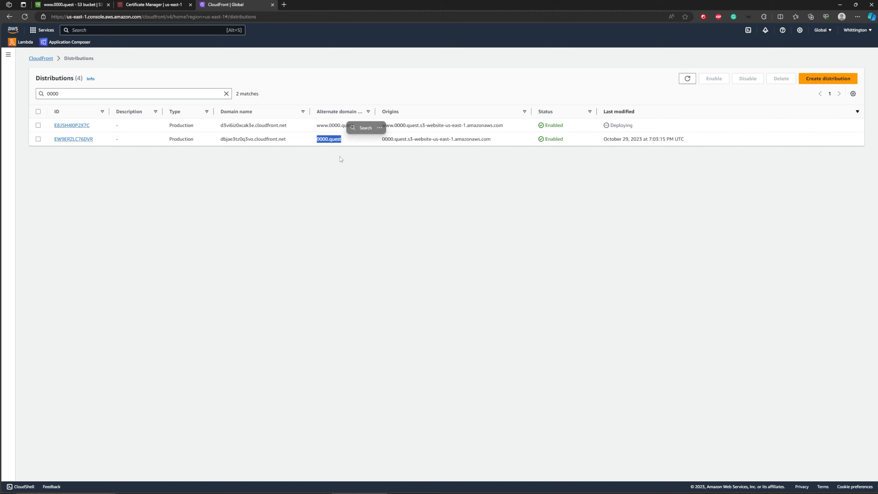
drag(291, 138, 218, 142)
key(ctrl+c)
click(284, 4)
key(ctrl+v)
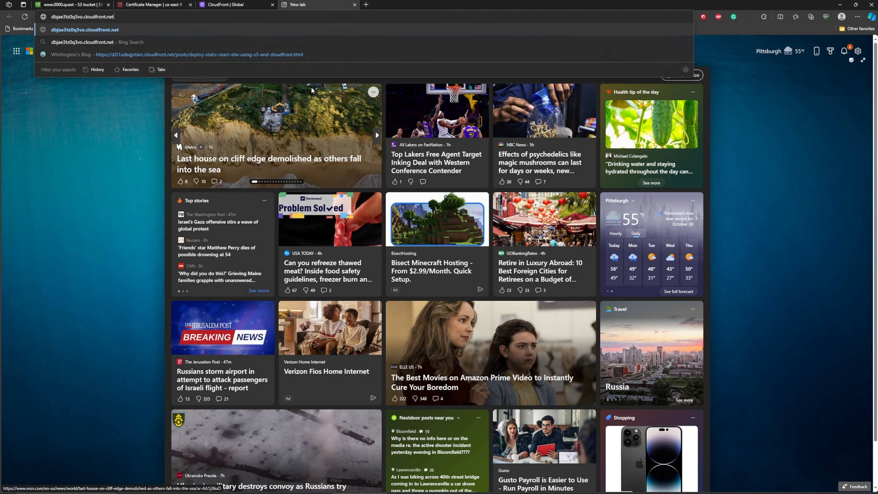
key(Return)
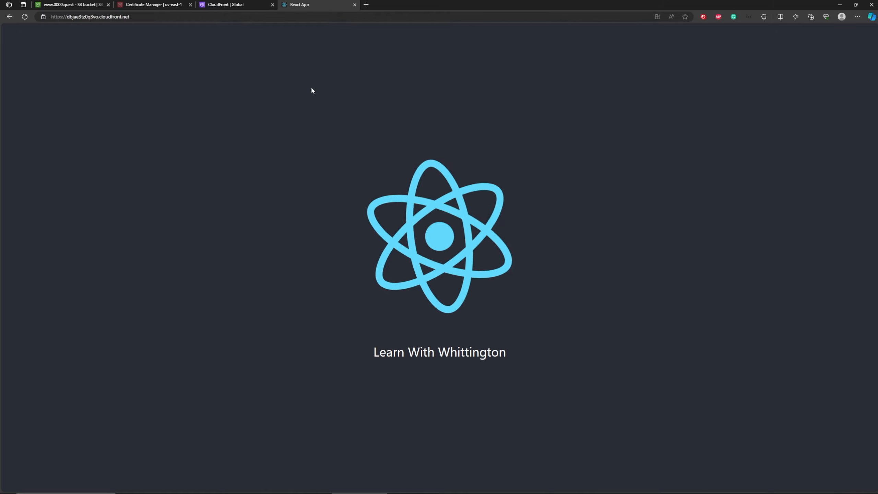
click(355, 5)
- Switch to the 0000.quest hosted zone in Route 53 and examine its two certificate validation CNAME records
click(624, 125)
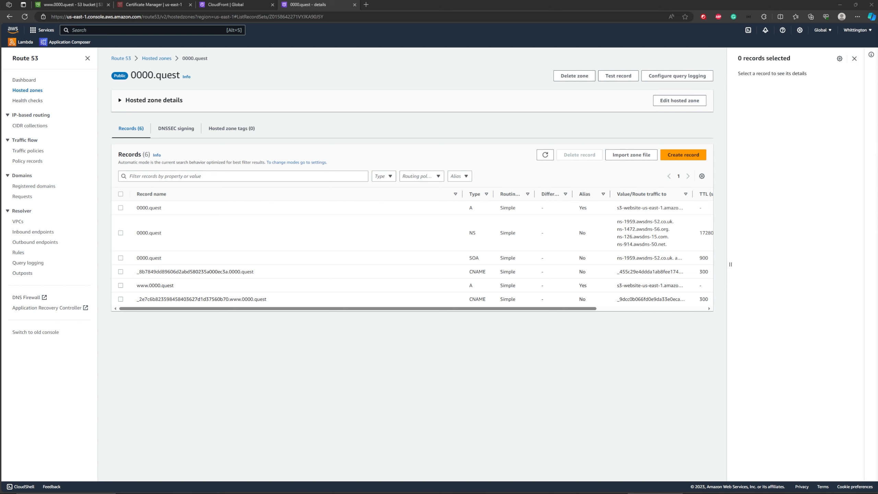
drag(258, 272, 130, 275)
drag(267, 300, 127, 300)
click(272, 304)
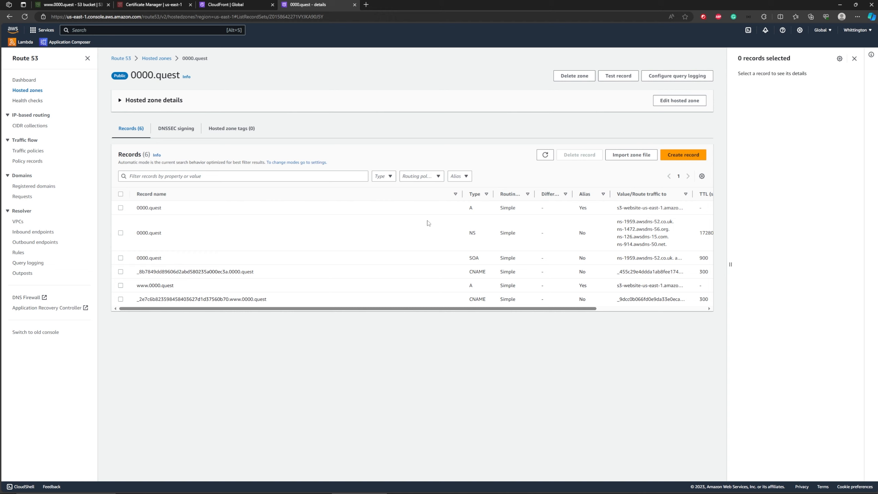
- Route the root 0000.quest A record as an alias to the CloudFront distribution dbjae3tz0q3vo.cloudfront.net and save the record
click(121, 208)
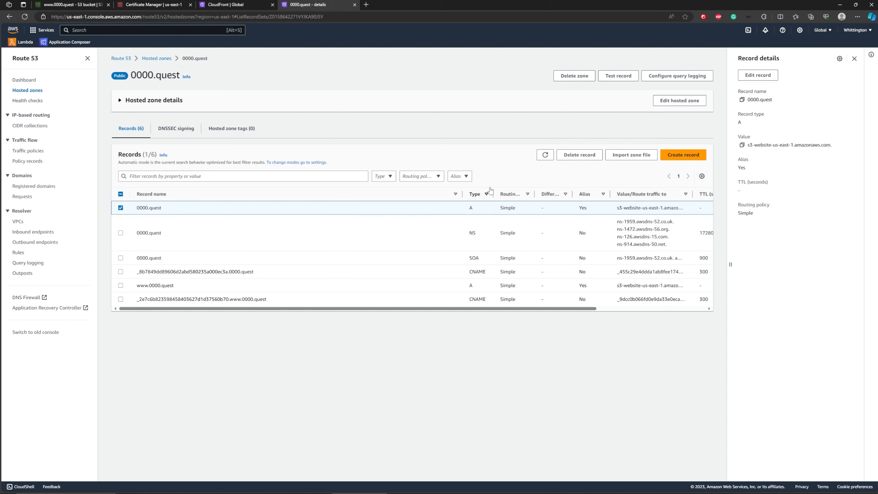
click(758, 76)
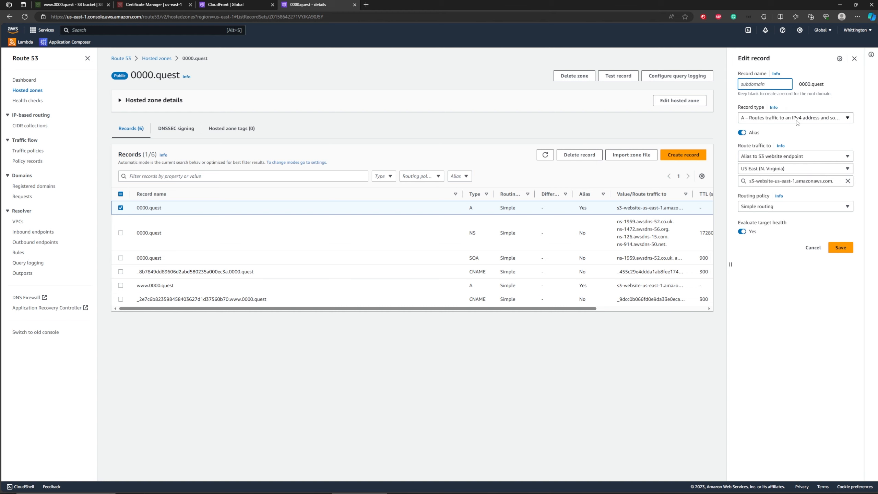
click(770, 157)
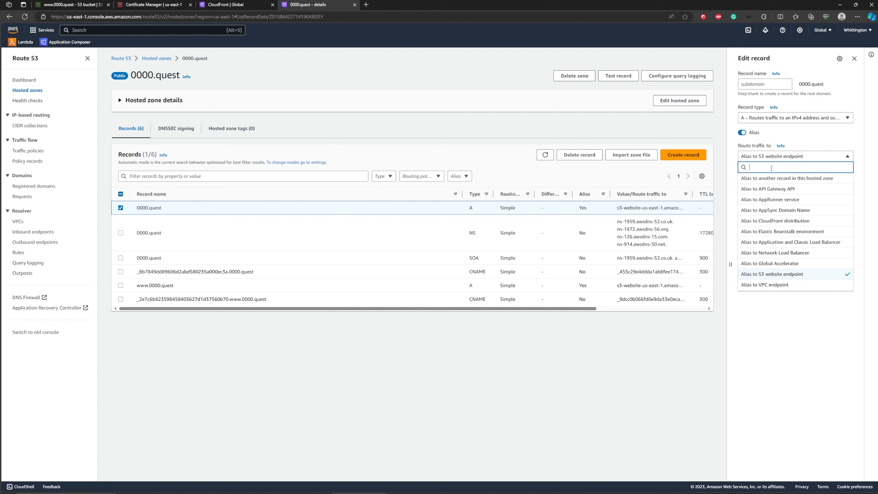
text(cloud)
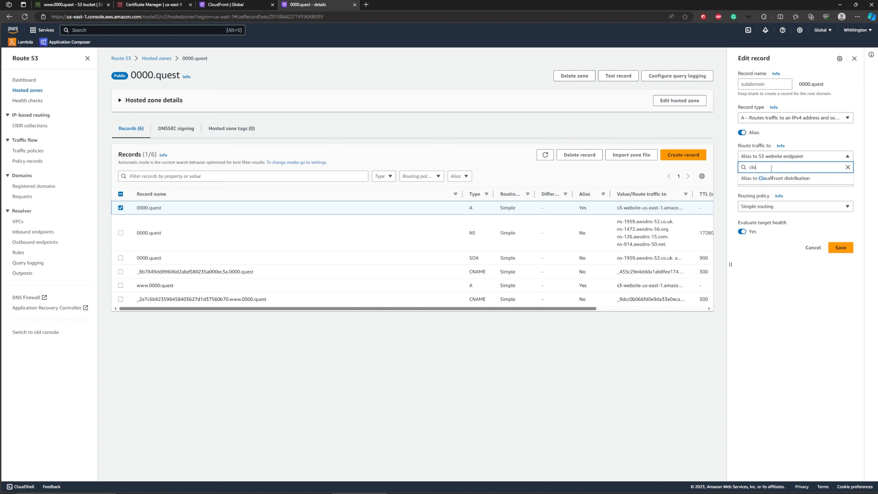
click(774, 178)
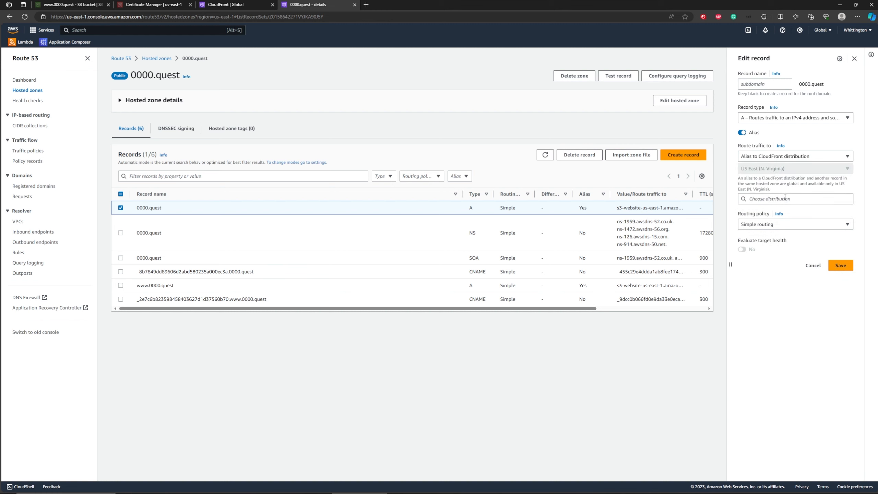
click(780, 199)
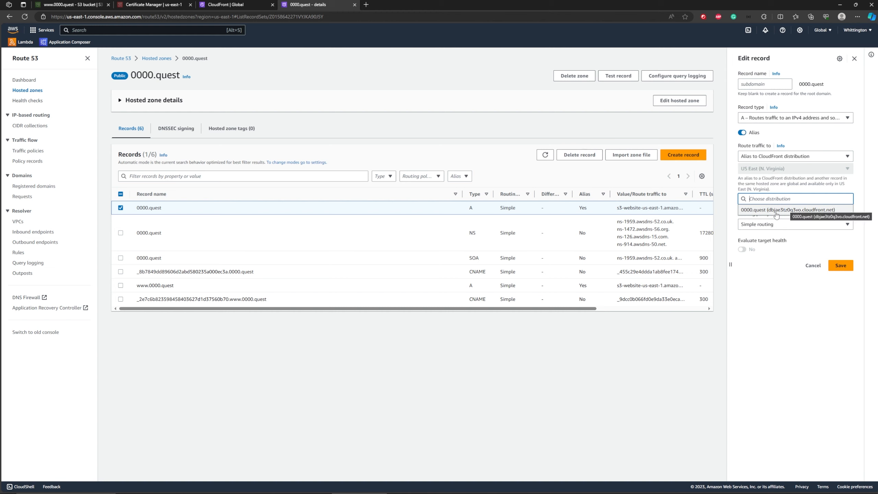
click(774, 210)
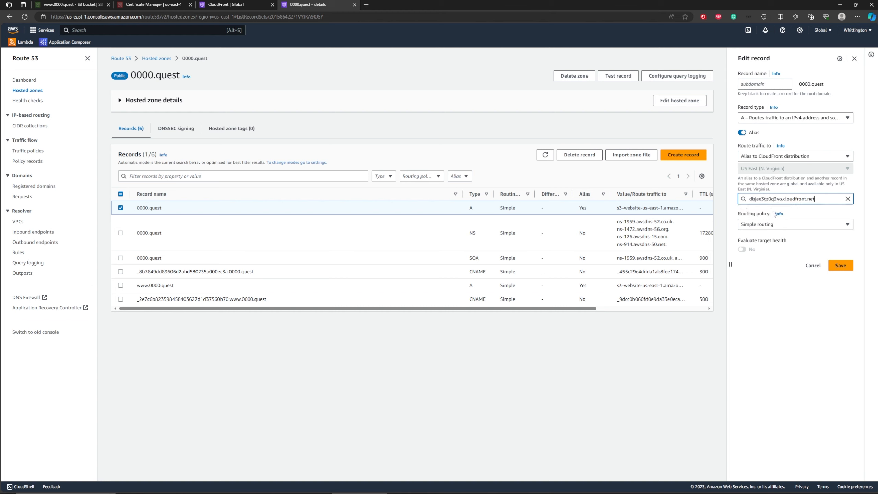
click(845, 268)
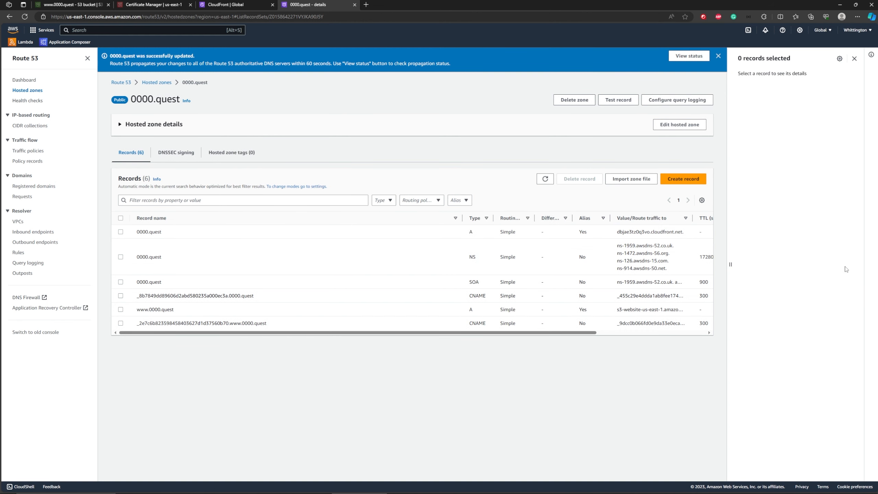
click(717, 57)
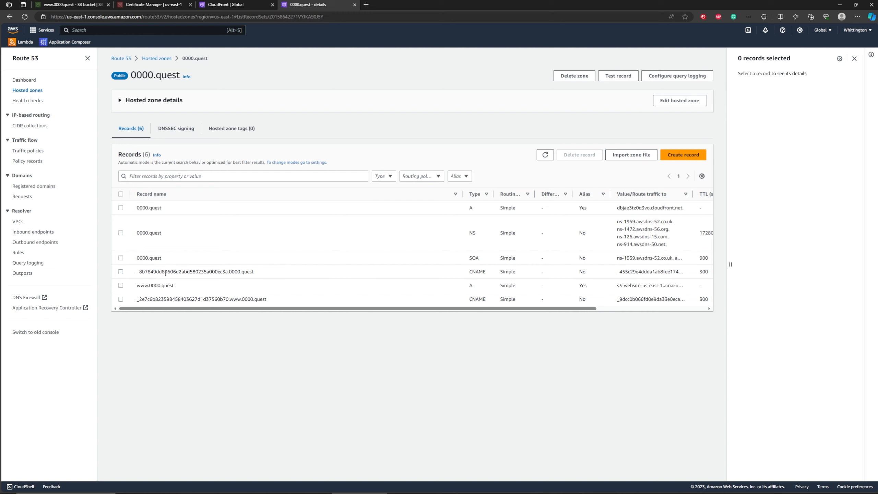
click(120, 286)
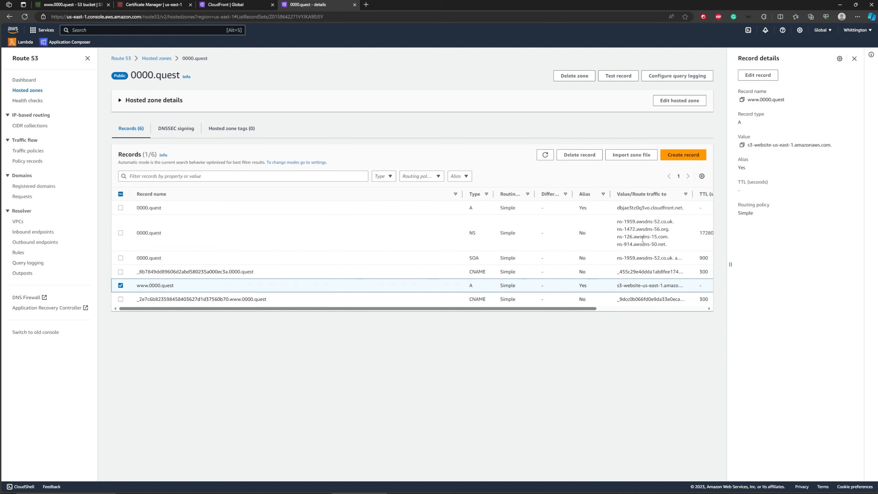
click(689, 155)
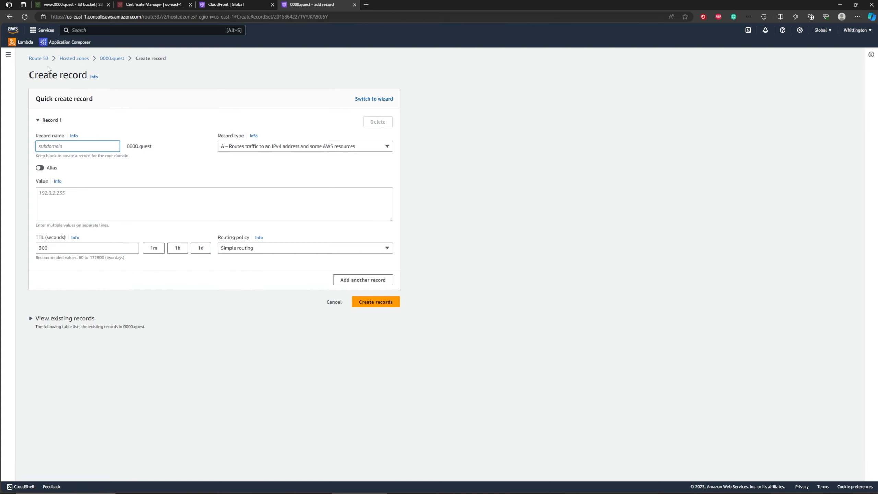
click(7, 16)
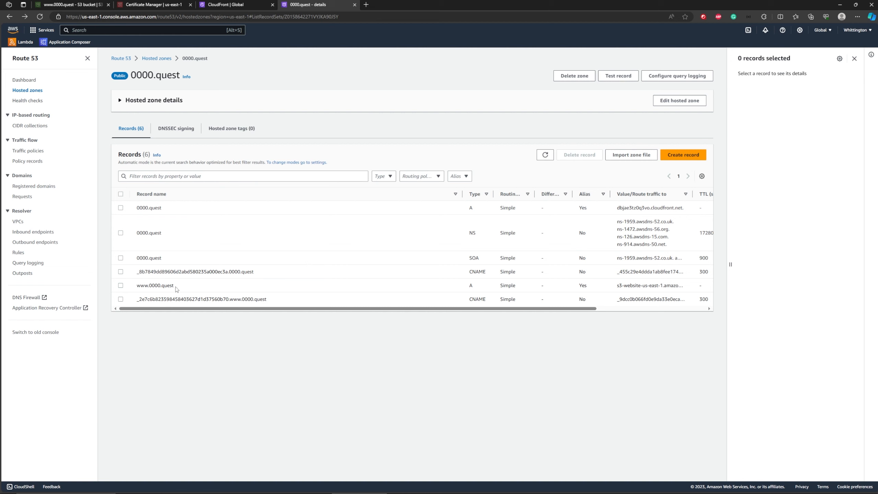
click(121, 286)
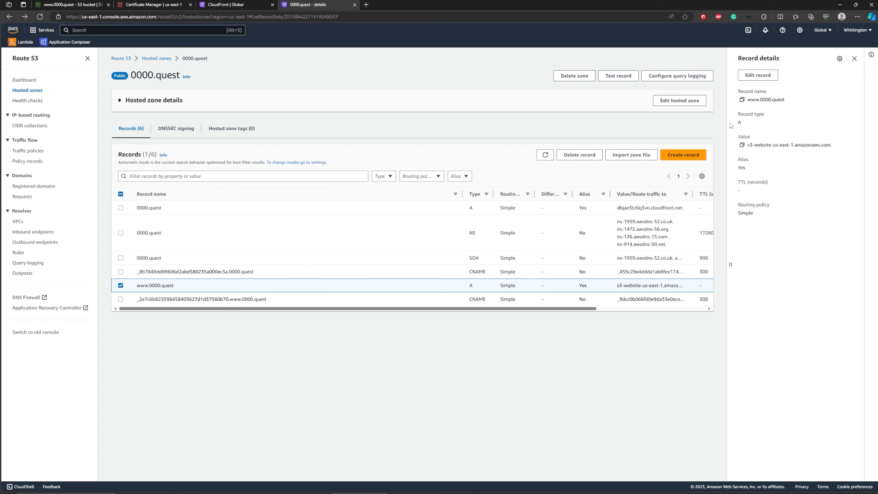
click(757, 75)
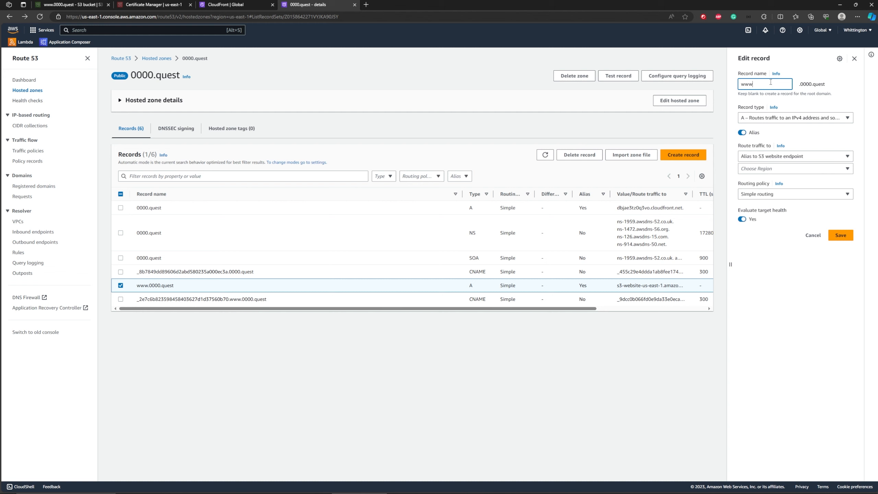
click(770, 158)
text(clo)
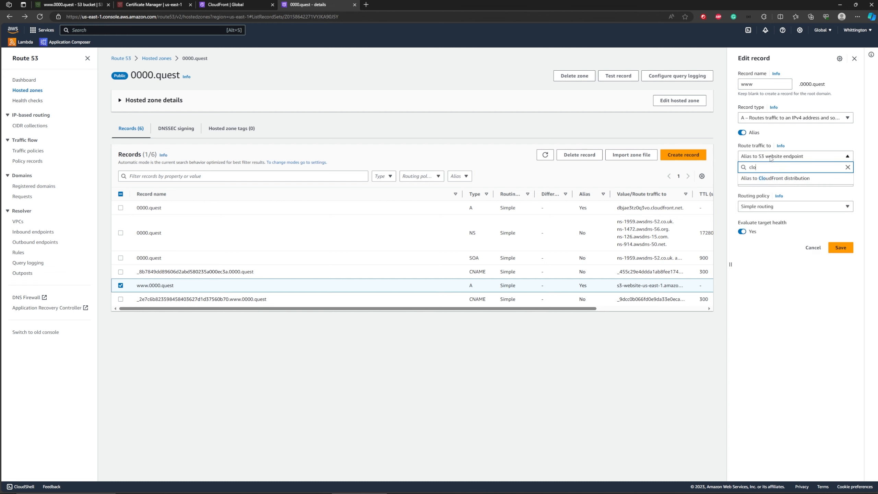
text(ud)
click(774, 177)
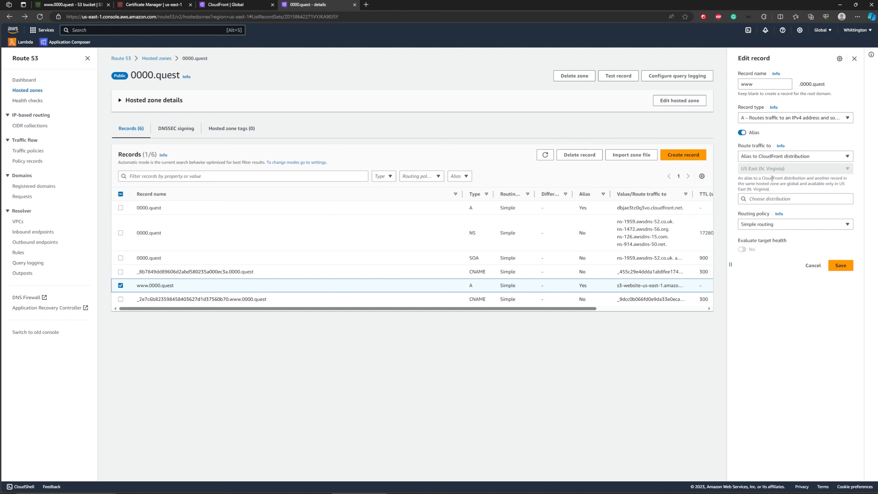
click(771, 200)
click(773, 213)
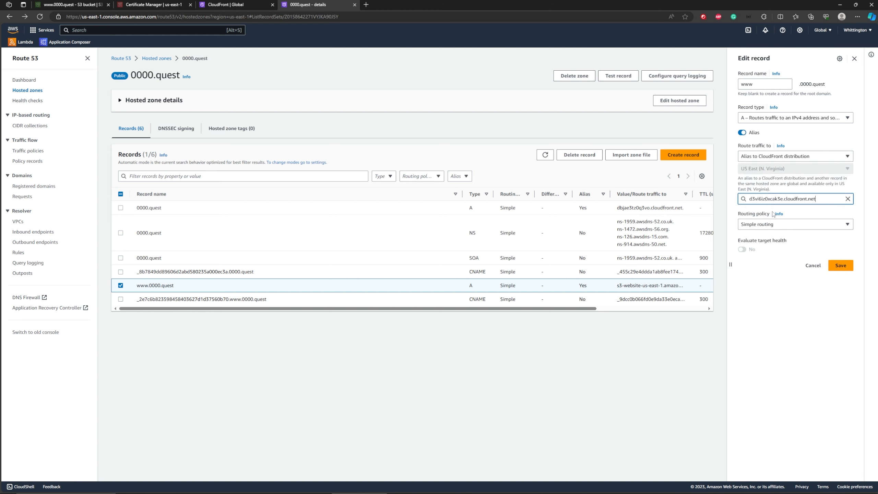
click(841, 265)
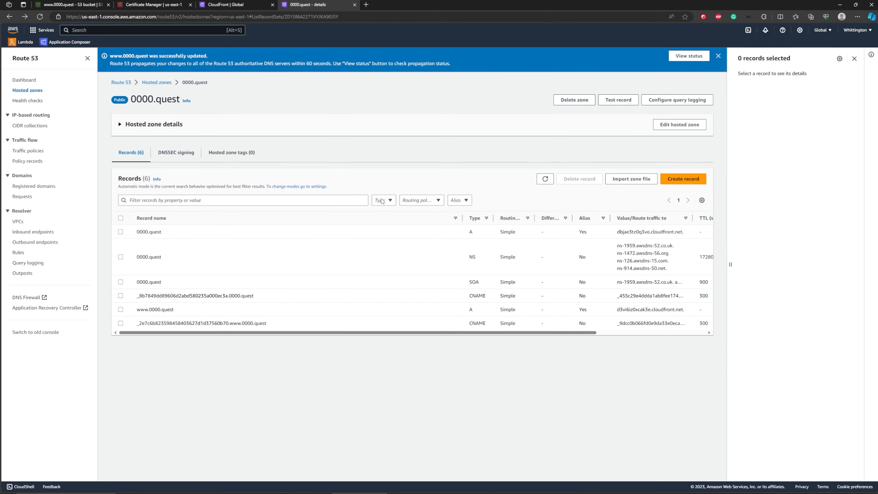
- Switch to the CloudFront distributions list, refresh it, and check the status and last-modified times of the two 0000.quest distributions
click(225, 5)
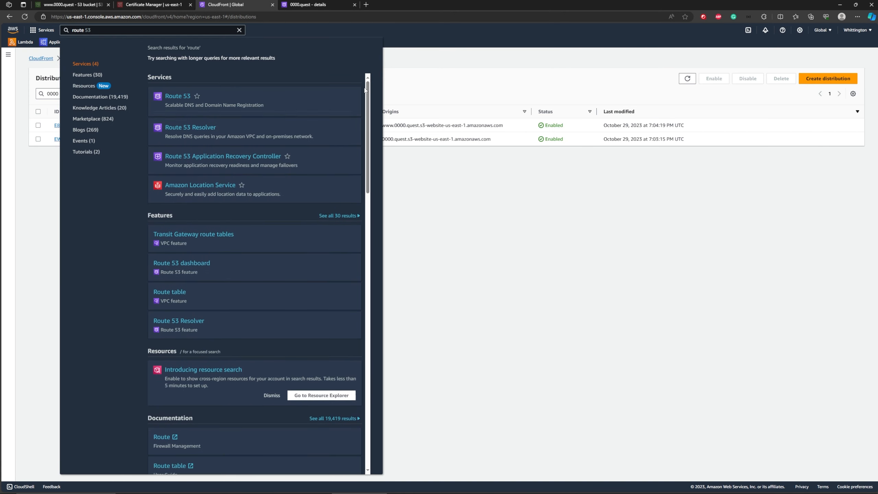
click(452, 193)
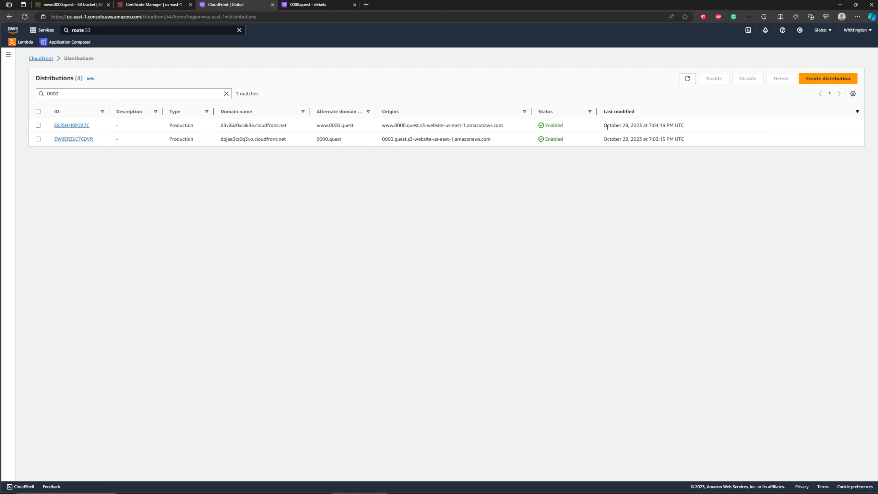
click(687, 79)
mouse_move(604, 129)
mouse_down()
mouse_move(706, 128)
mouse_move(603, 146)
mouse_up()
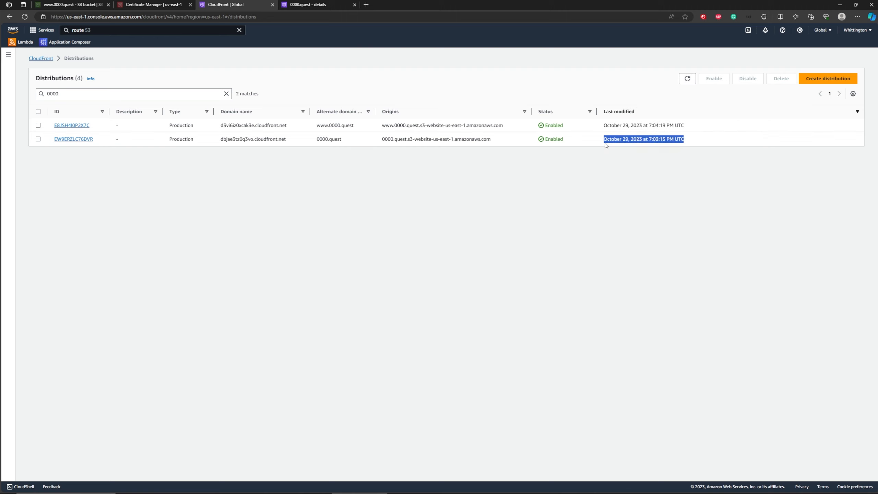
click(616, 164)
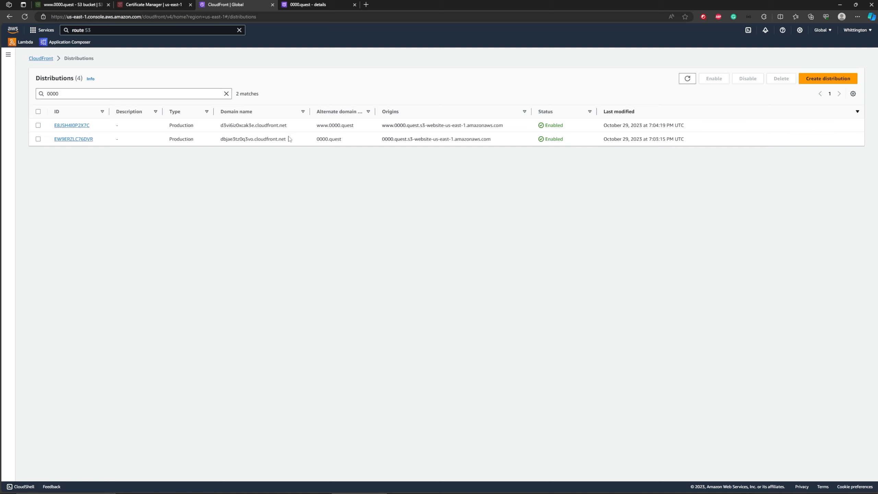
drag(285, 137, 221, 130)
key(ctrl+c)
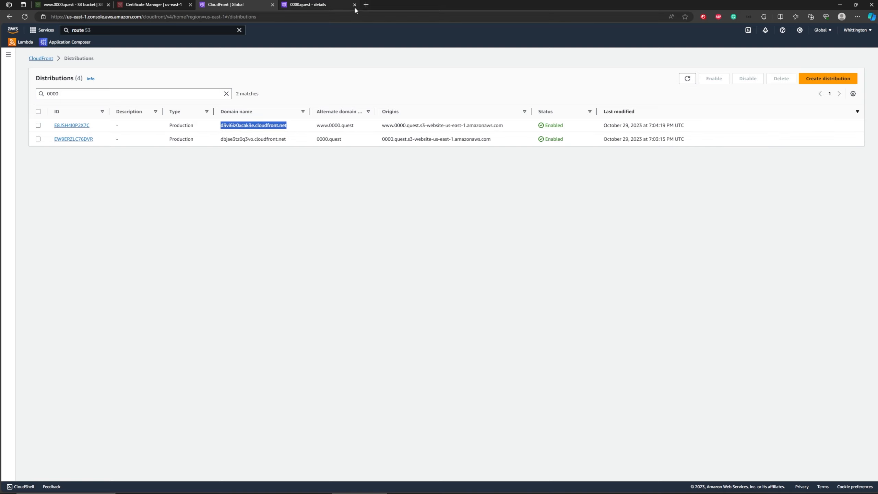
click(366, 4)
key(ctrl+v)
key(Return)
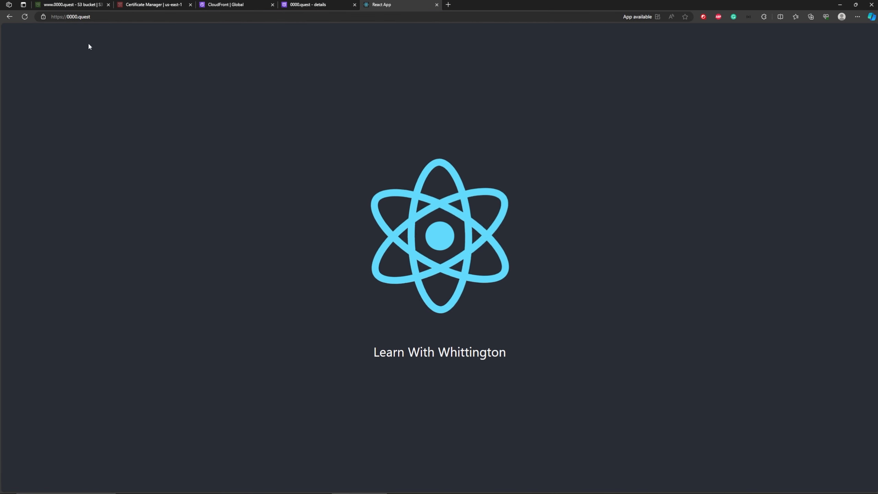
double_click(72, 17)
click(153, 253)
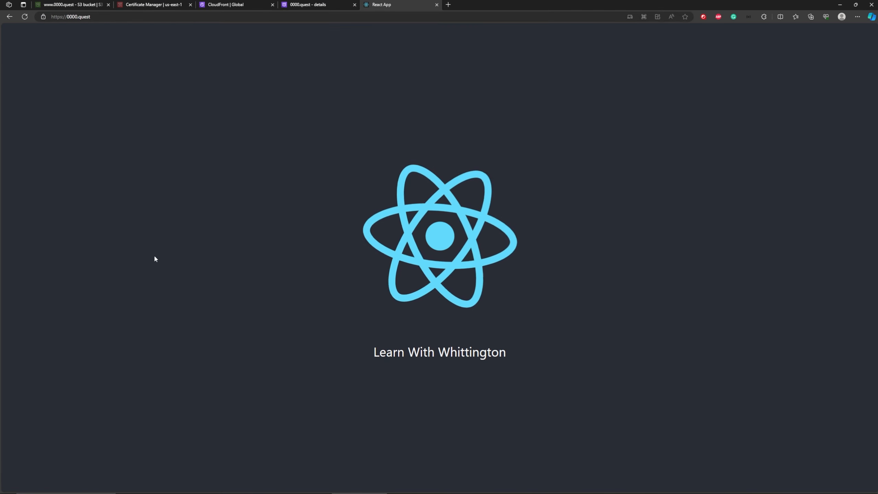
click(436, 4)
click(374, 177)
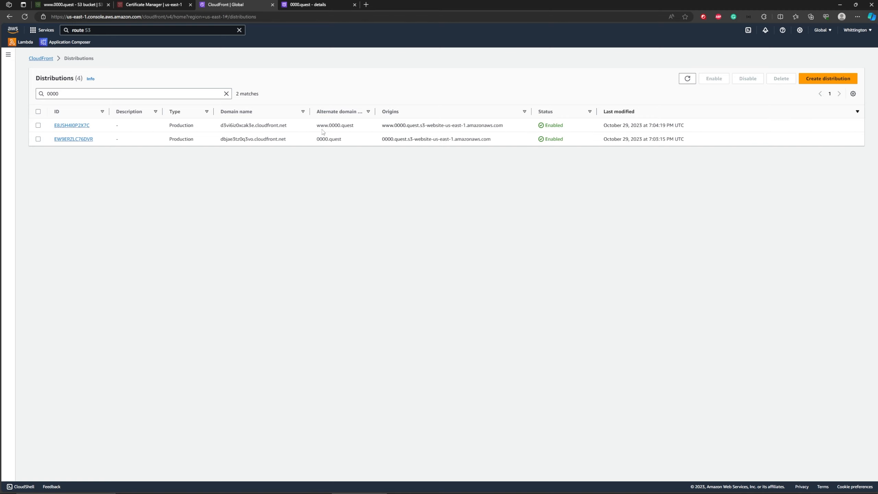
- Copy the alternate domain name 0000.quest from the distributions list and load it in a new browser tab
drag(342, 139, 314, 142)
click(367, 4)
key(ctrl+v)
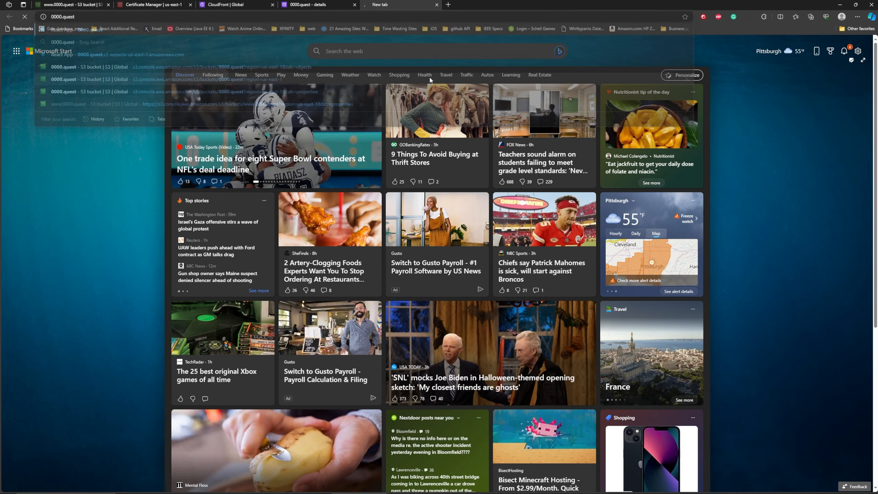
key(Return)
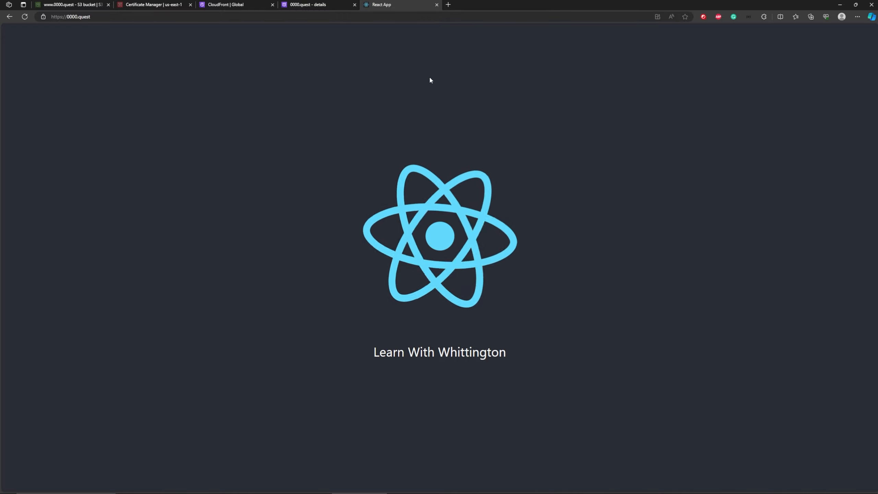
click(445, 15)
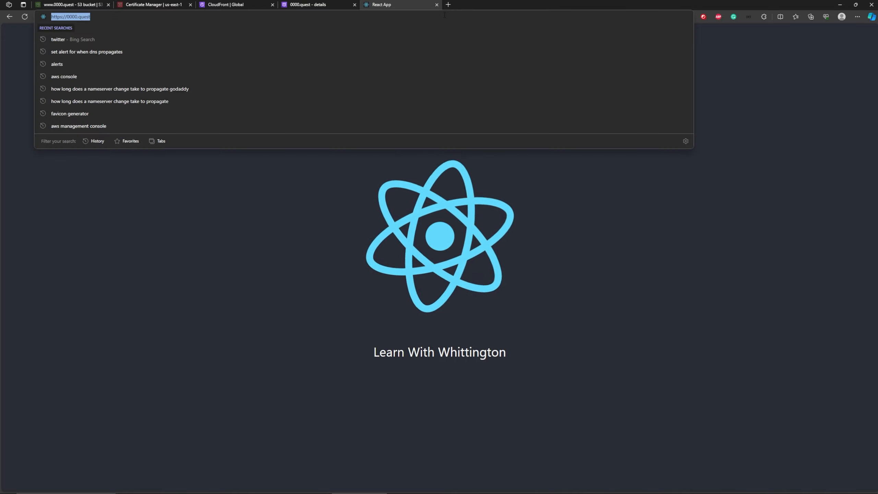
key(BackSpace)
click(437, 5)
key(ctrl+t)
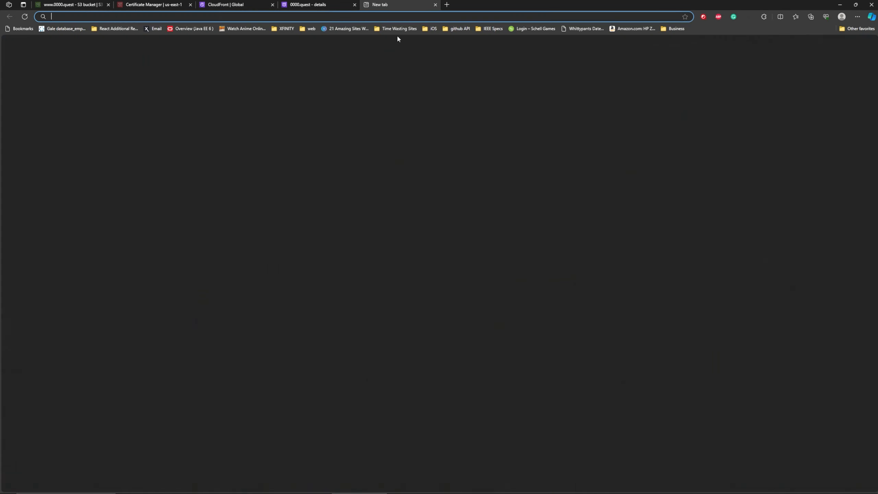
key(ctrl+v)
key(Left)
key(Left)
key(Left)
key(Left)
key(Left)
key(Left)
key(Left)
key(Left)
key(Left)
key(Left)
key(Left)
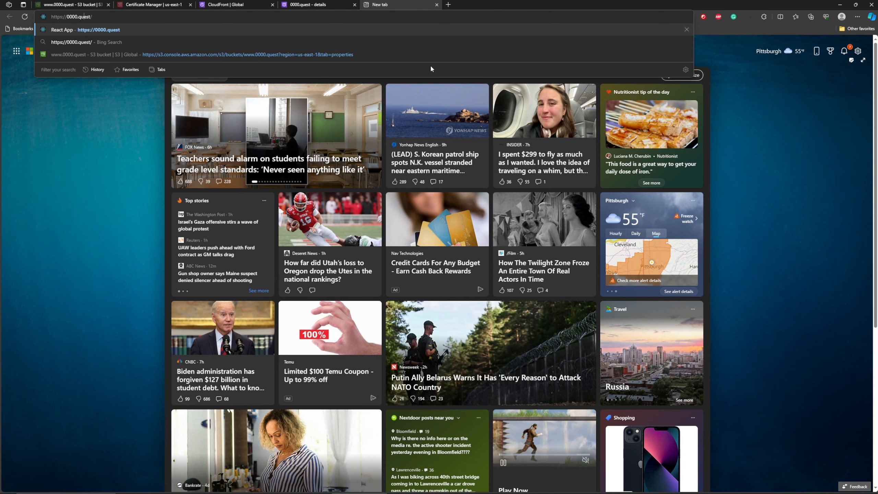
text(www.)
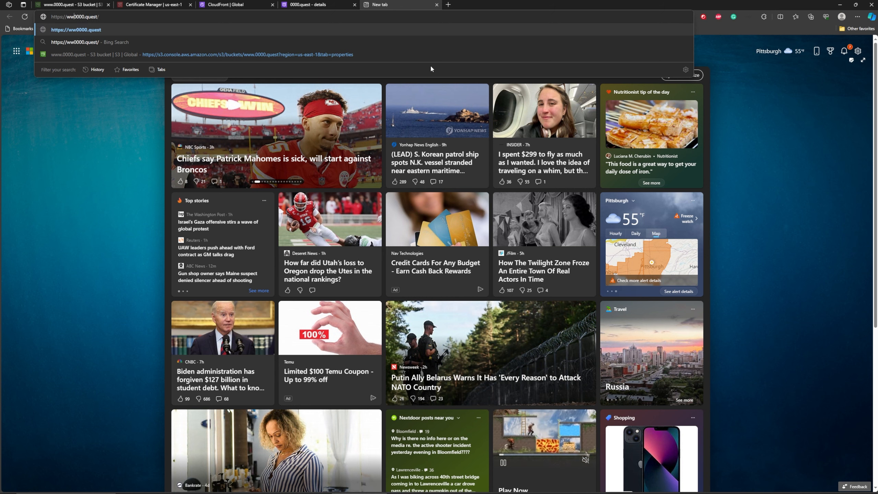
key(Return)
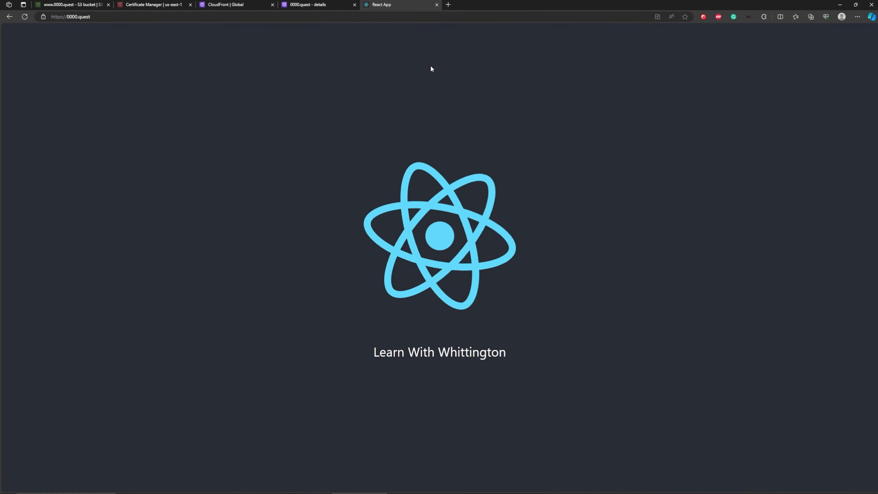